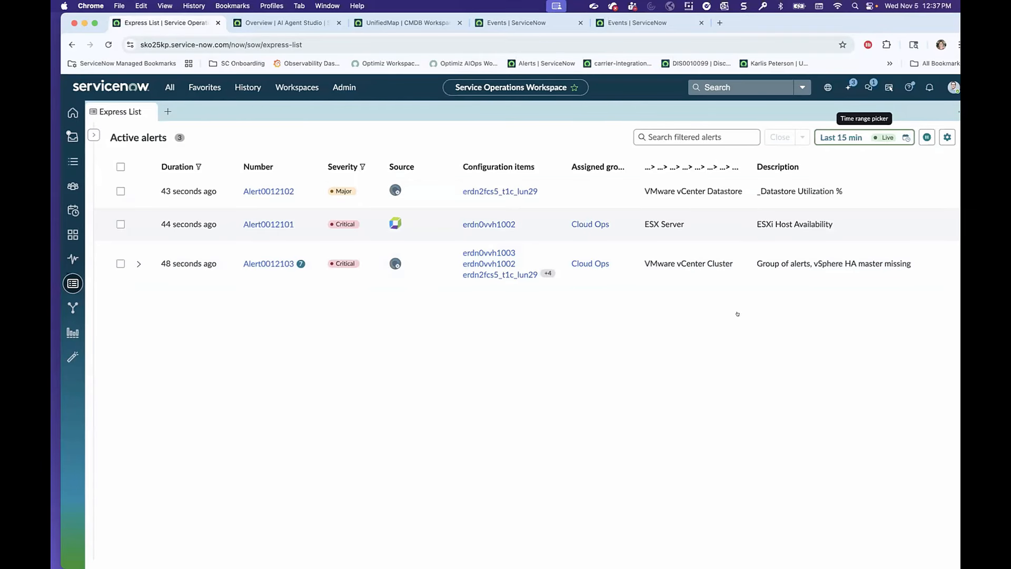
Examine the available time ranges for the active alerts list.
click(841, 137)
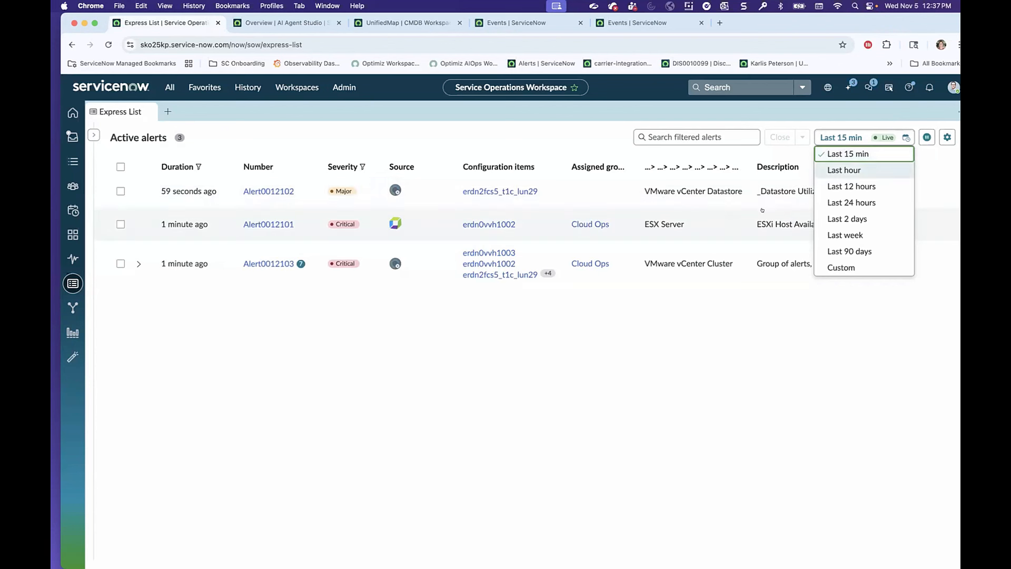
click(566, 328)
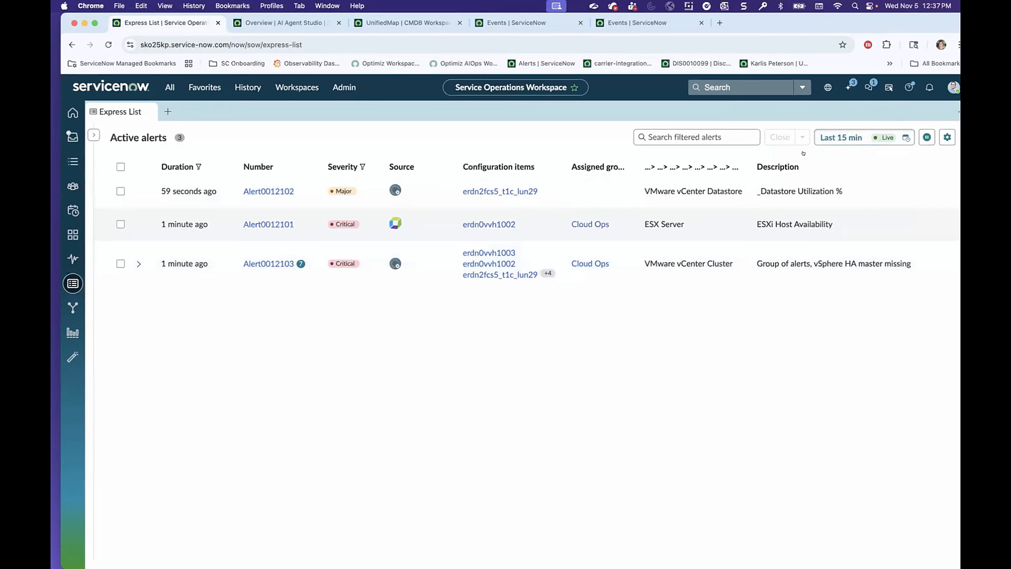
click(835, 136)
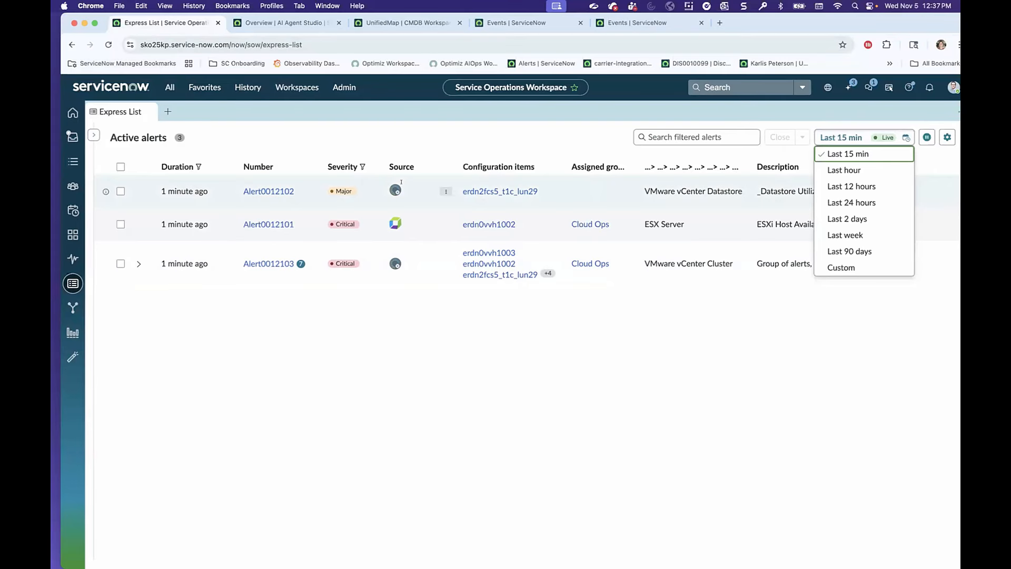
Open the details of the "Group of alerts, vSphere HA master missing" alert and widen its details pane.
click(655, 263)
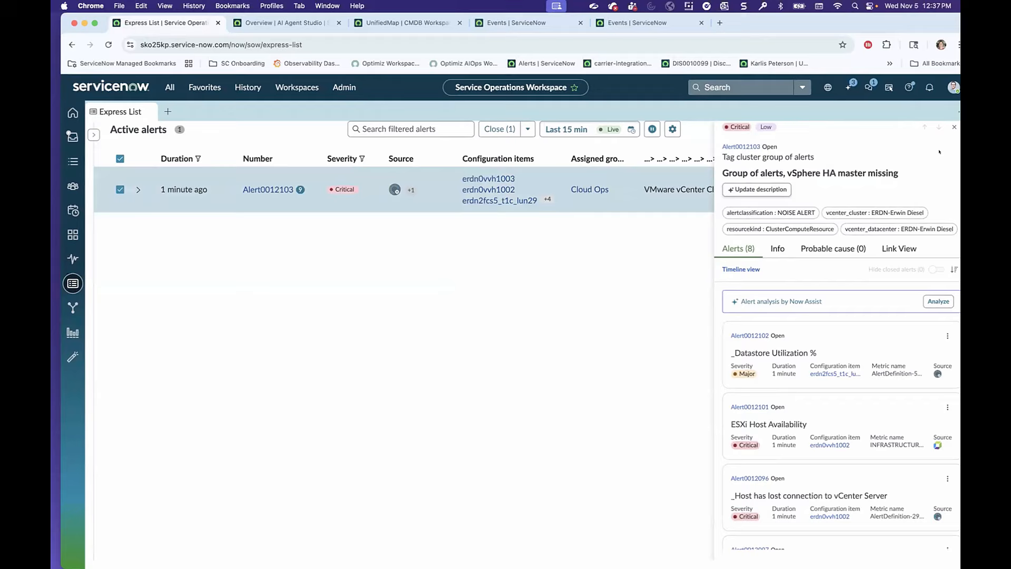
click(953, 126)
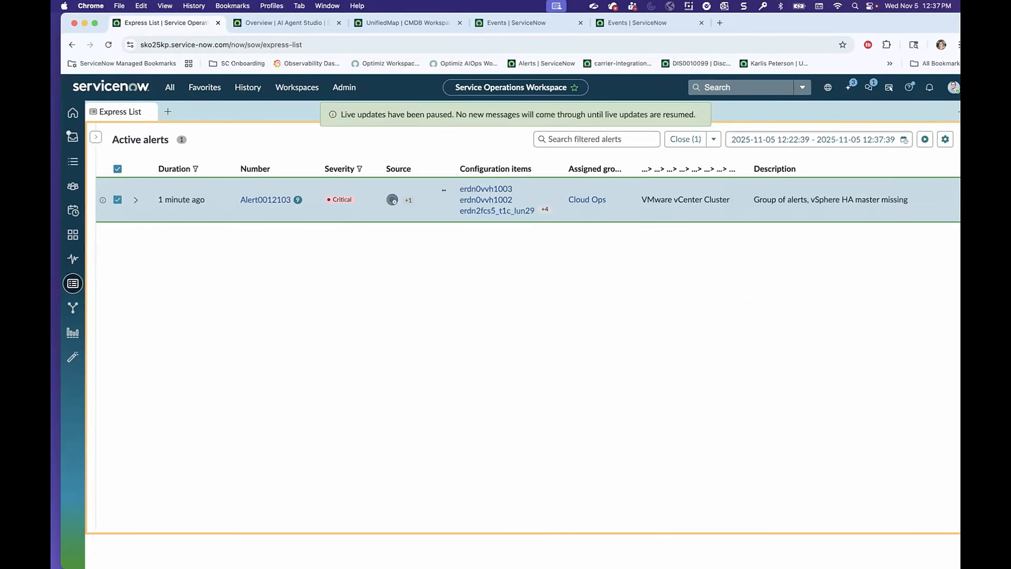
scroll(487, 196, left, 1)
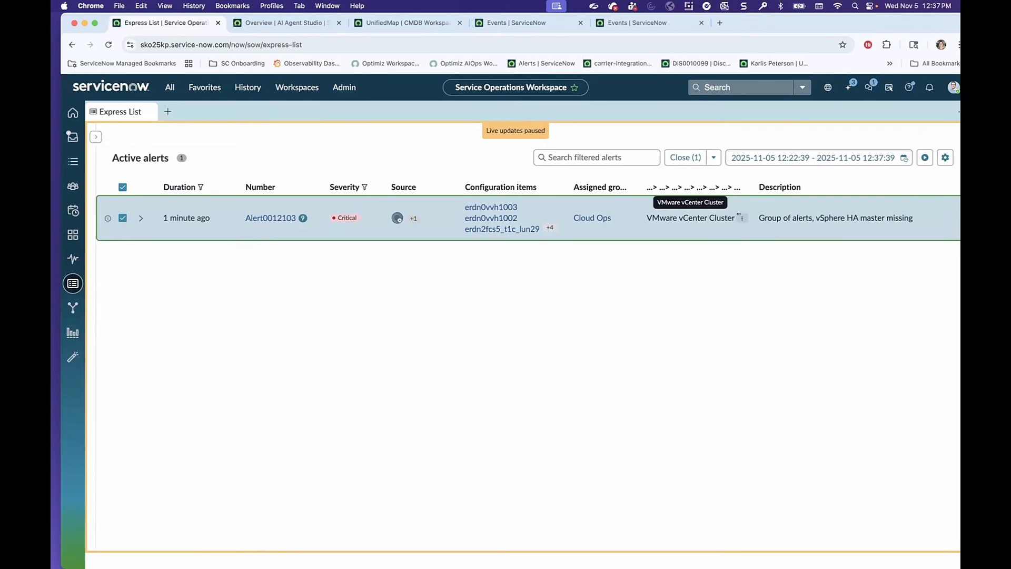
click(825, 218)
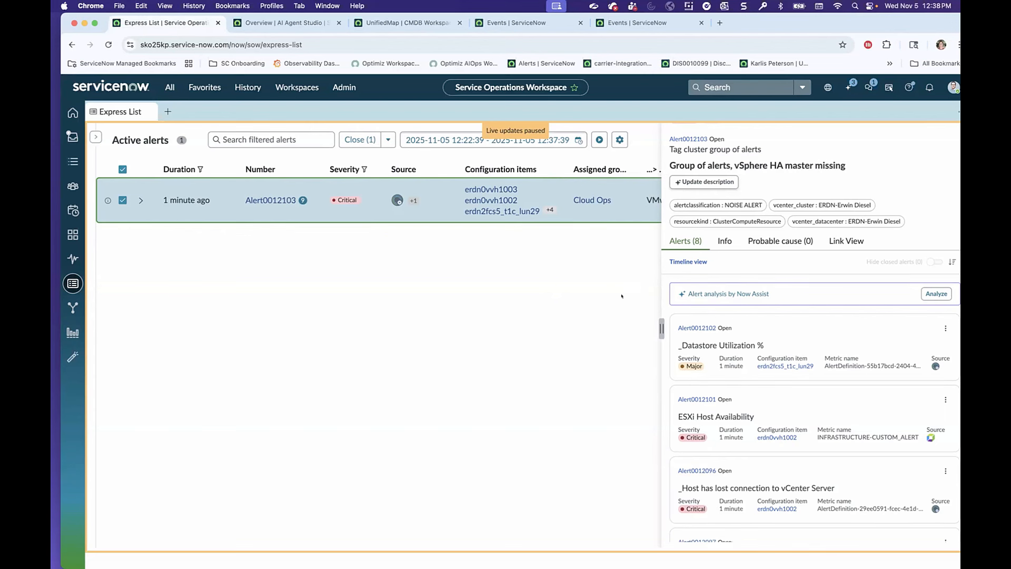
drag(622, 295, 624, 290)
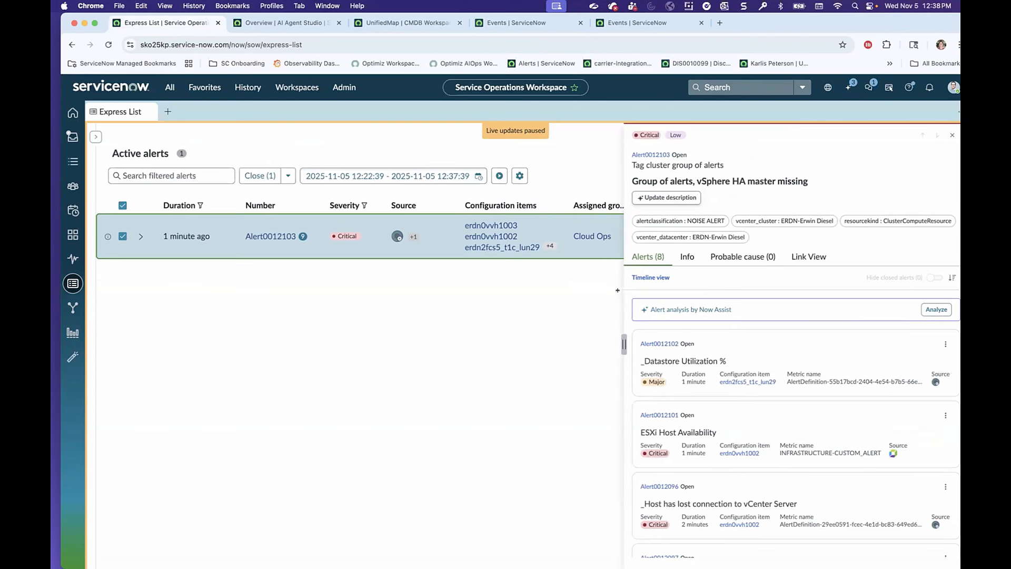
Generate the Now Assist alert analysis for the alert group and read through its summary and analysis.
click(936, 309)
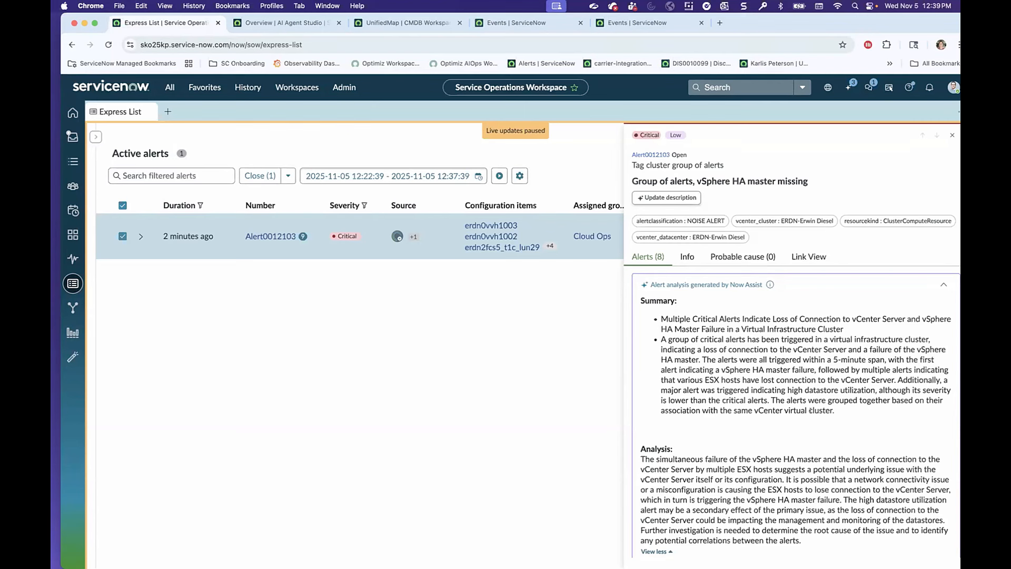
scroll(784, 389, down, 3)
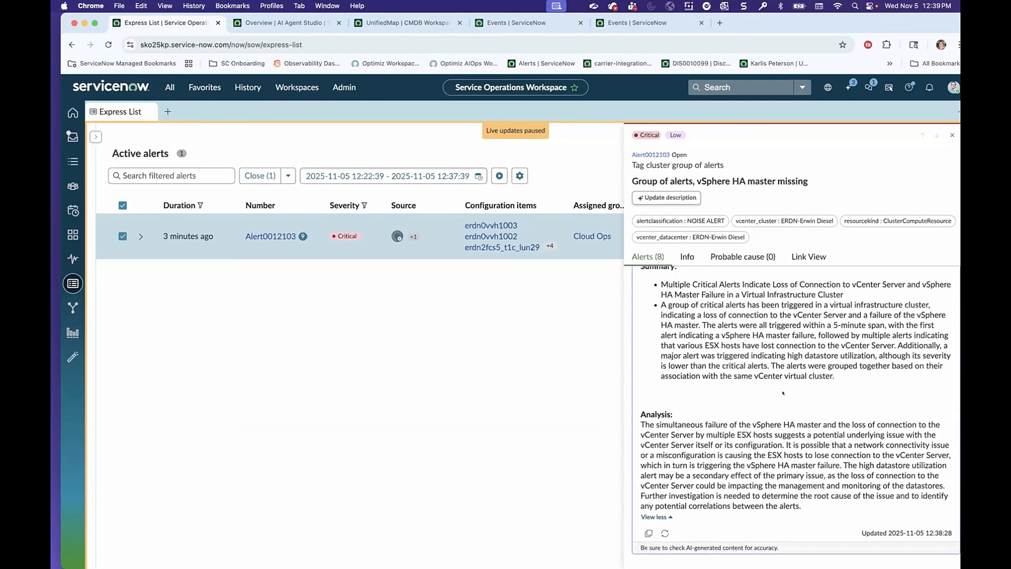
scroll(783, 388, up, 2)
scroll(668, 305, up, 2)
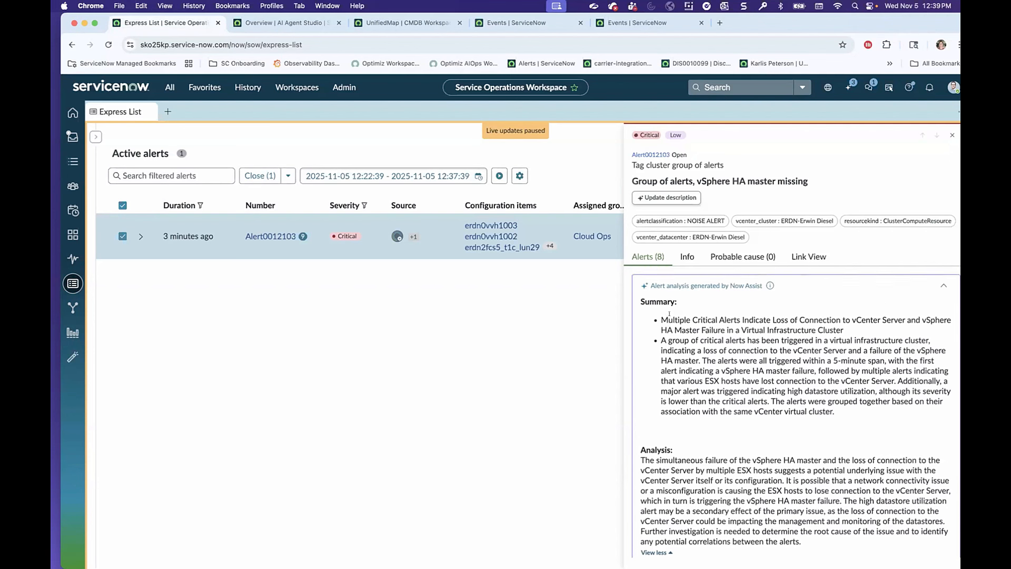
scroll(695, 371, up, 1)
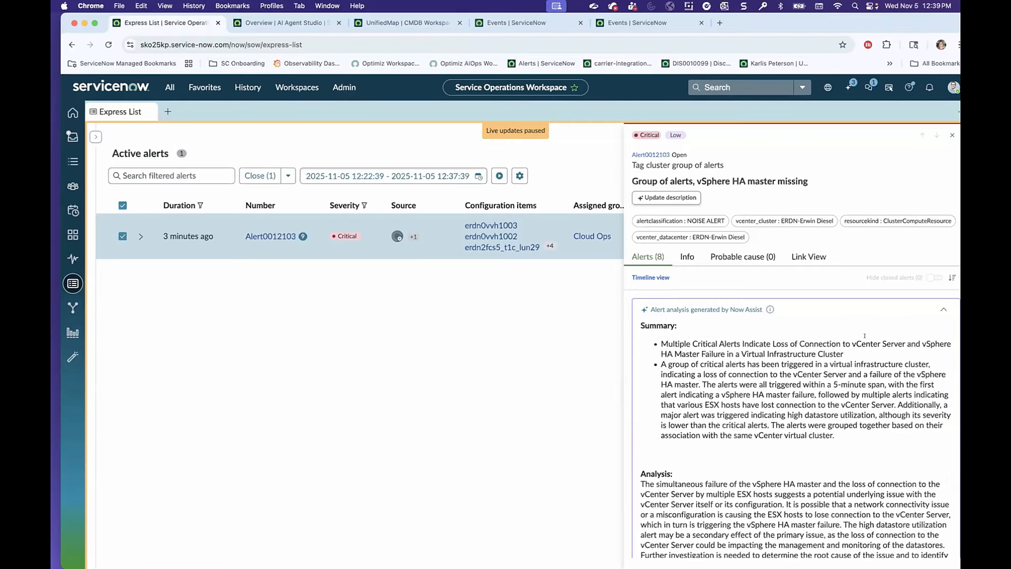
Show the alert group's Link View and widen the details pane to examine the relationship graph.
click(699, 199)
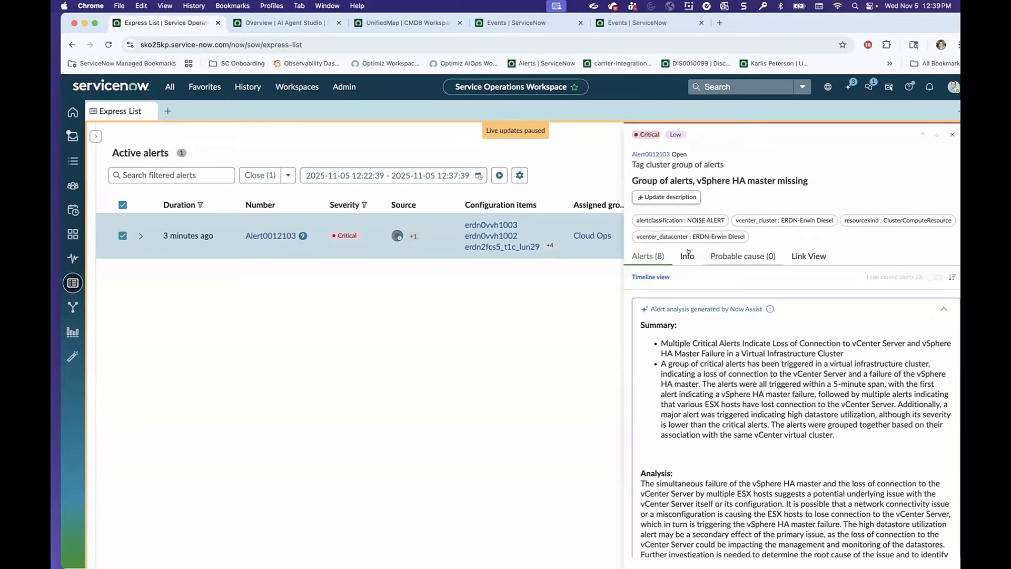
click(809, 257)
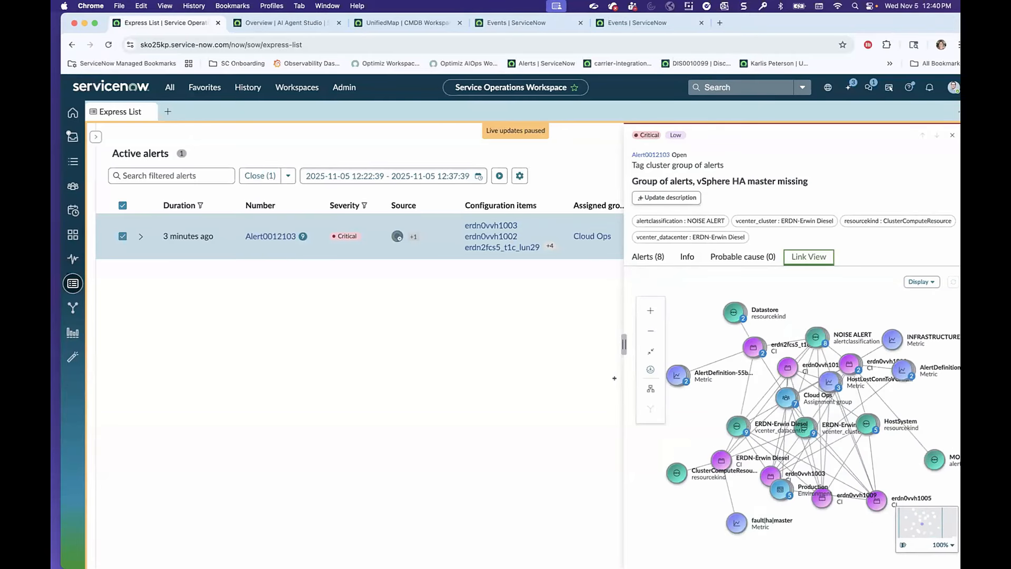
drag(624, 345, 584, 380)
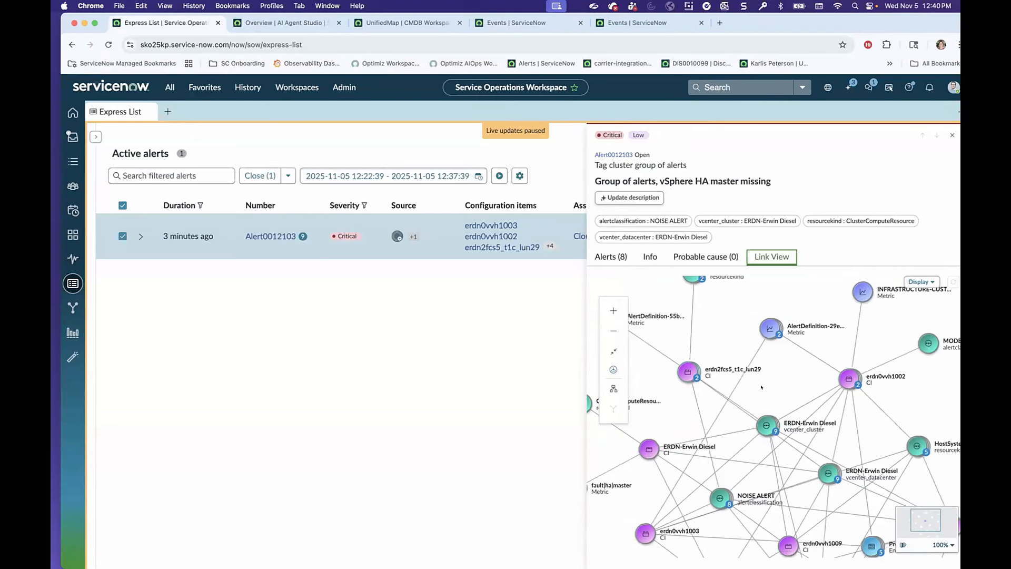
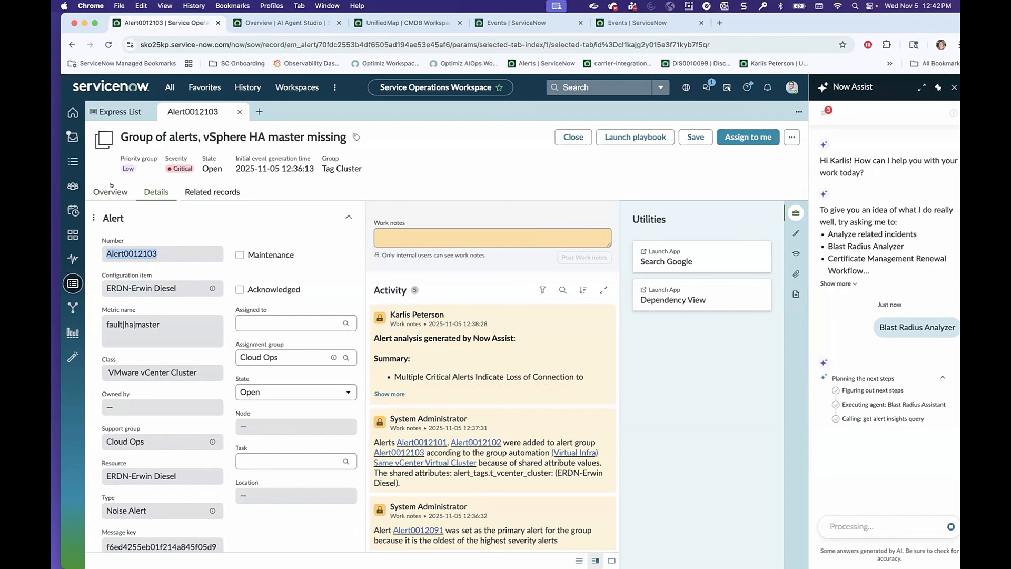
Show the alert group's overview and read the Blast Radius Analyzer result down to its alert count and time window.
click(111, 189)
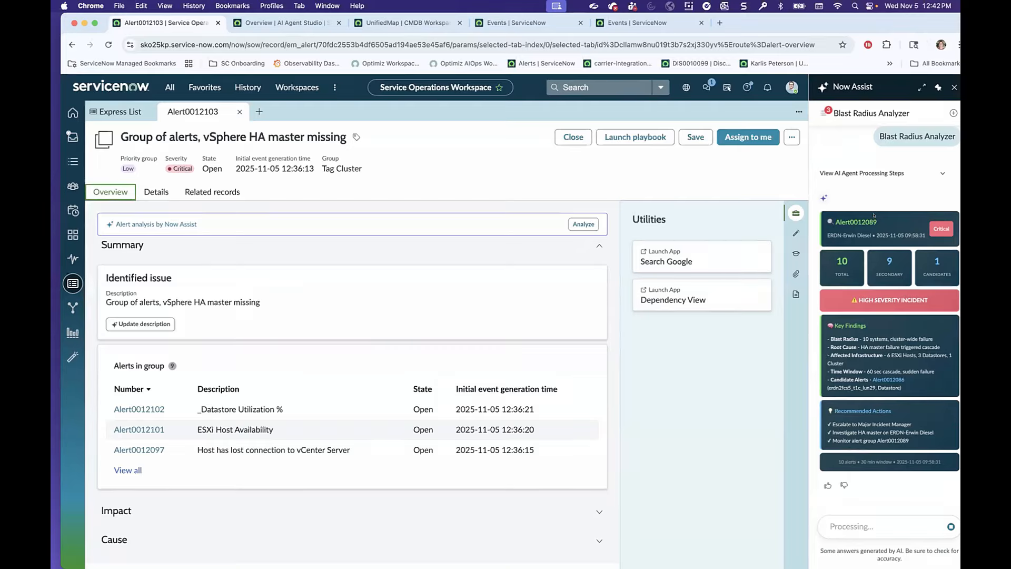
drag(861, 468, 889, 467)
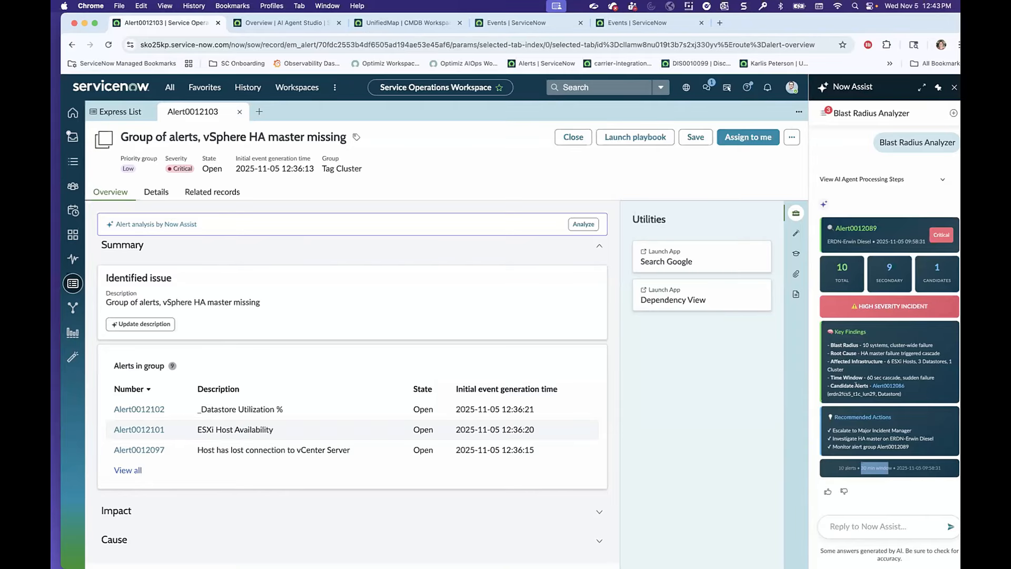
Open candidate alert Alert0012086 from the key findings, try to generate its Now Assist analysis, and view its details.
click(884, 384)
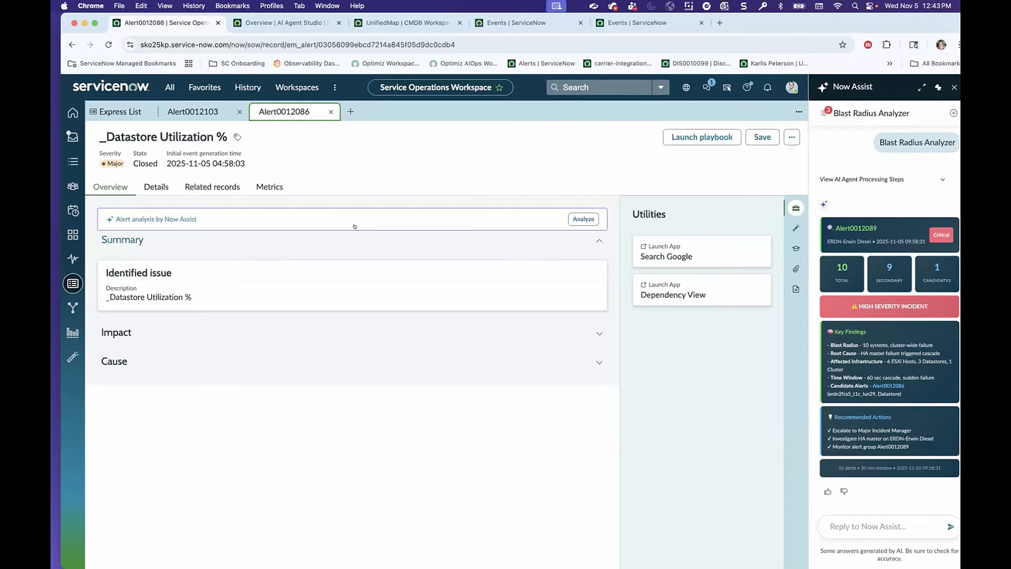
click(583, 219)
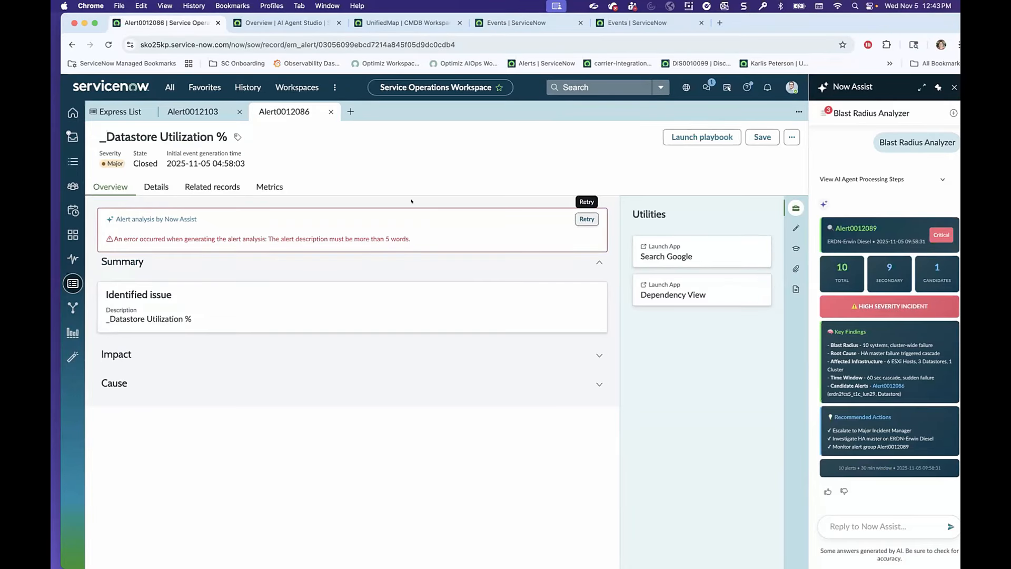
click(169, 189)
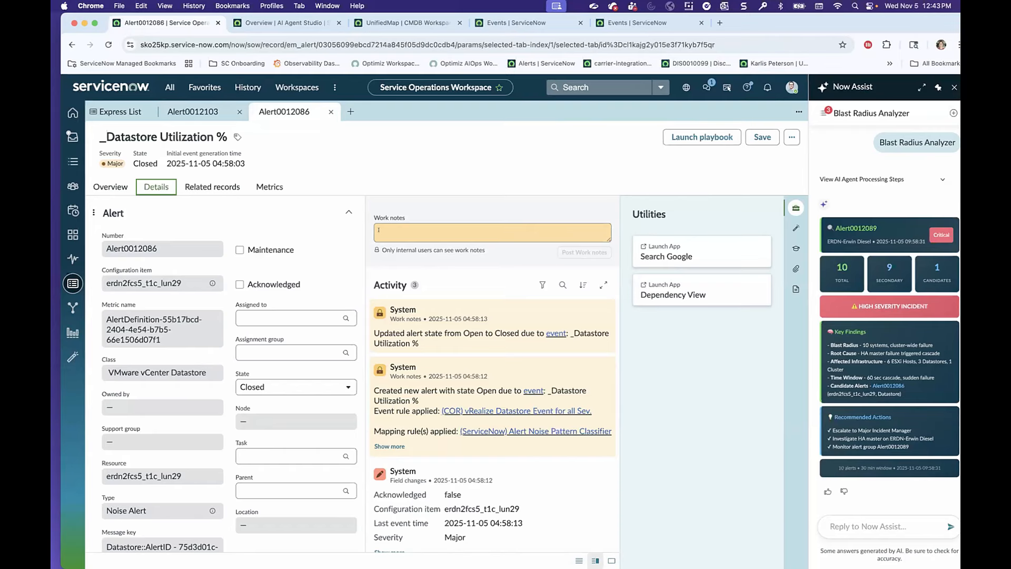
Return to the Alert0012103 group and read the severity rating and key findings in the Blast Radius Analyzer result.
click(214, 112)
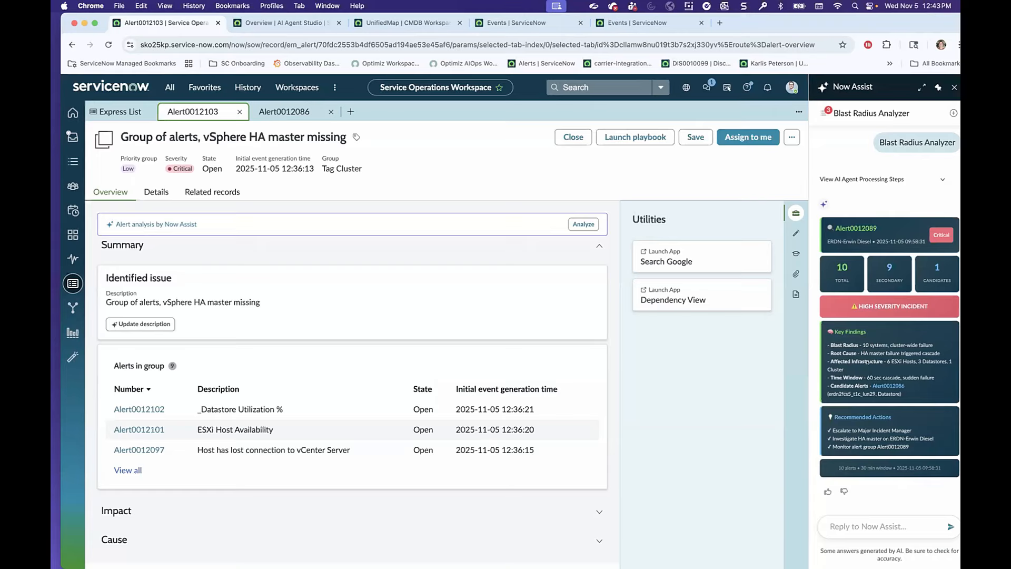
drag(931, 312, 848, 312)
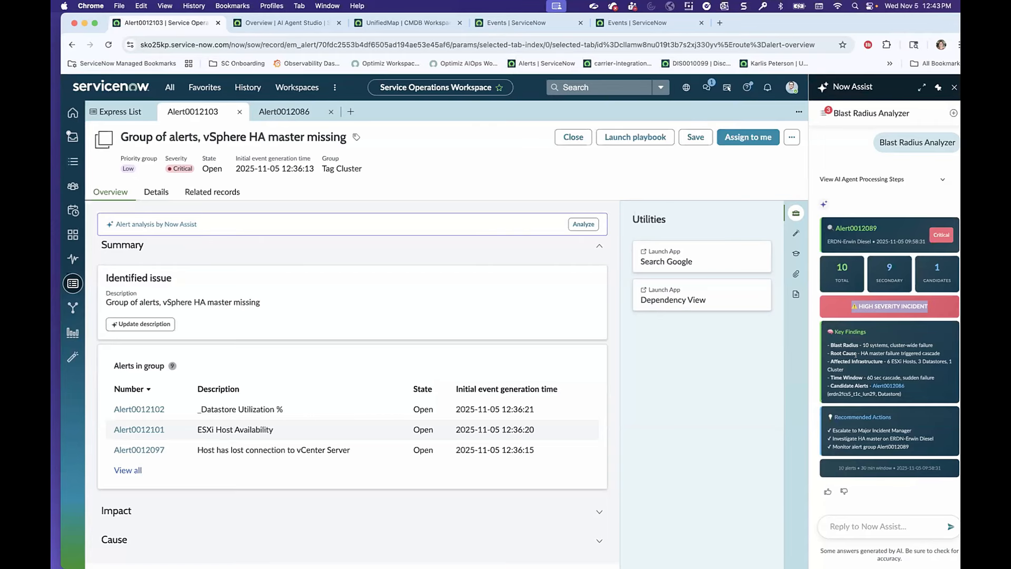
click(856, 354)
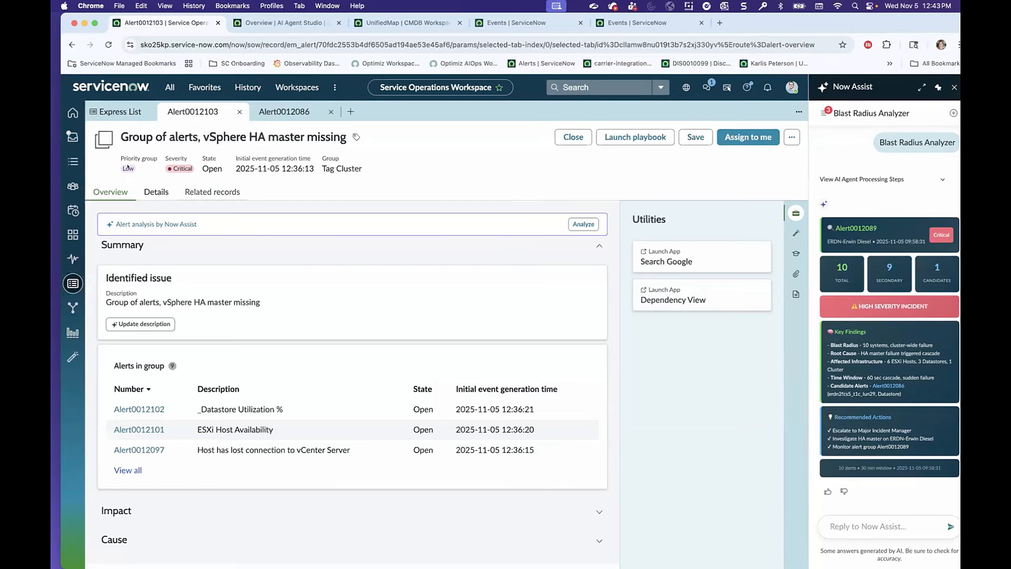
List the alerts in the group from its related records and collapse the Utilities pane to see more columns.
click(158, 192)
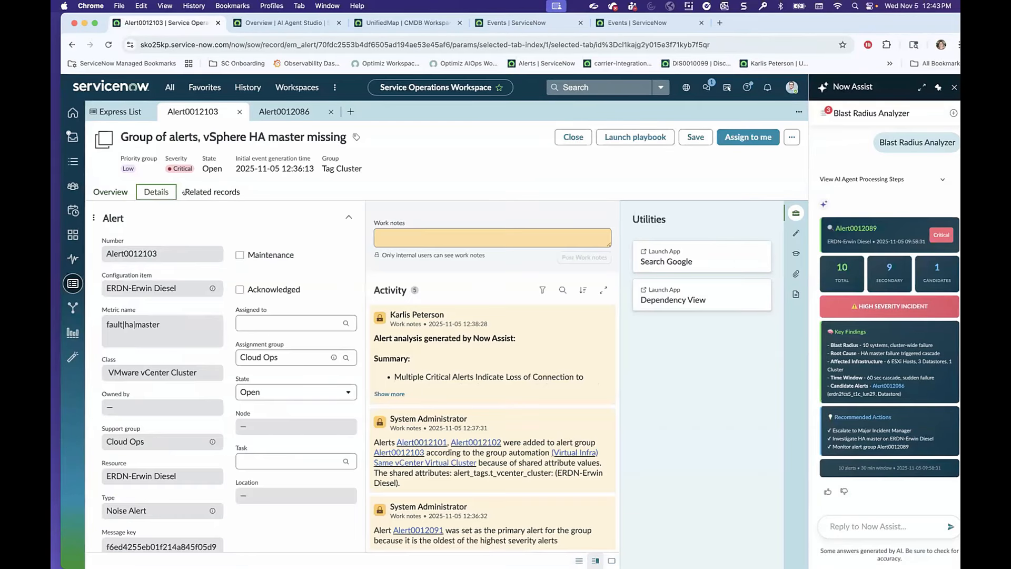
click(199, 193)
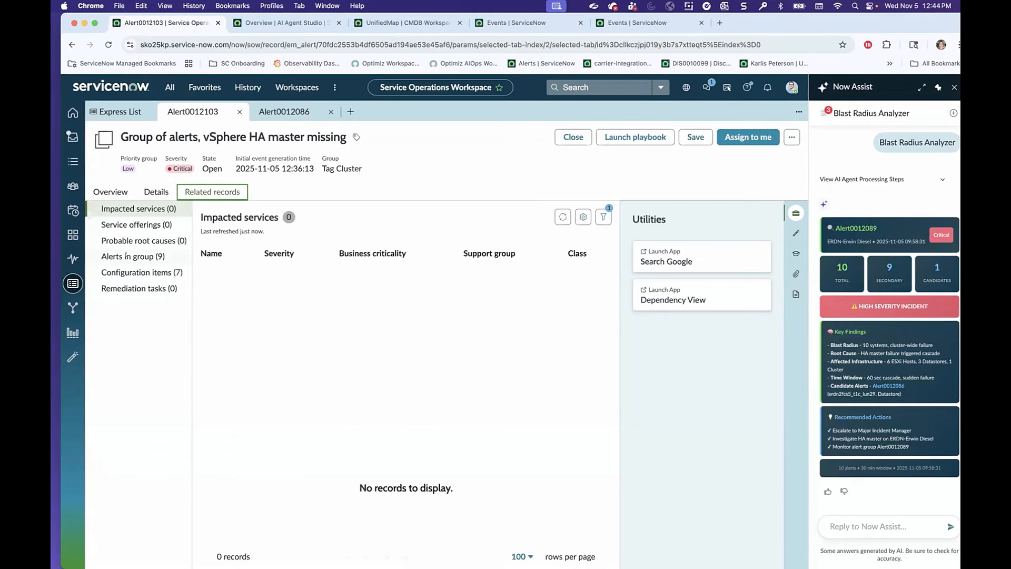
click(150, 258)
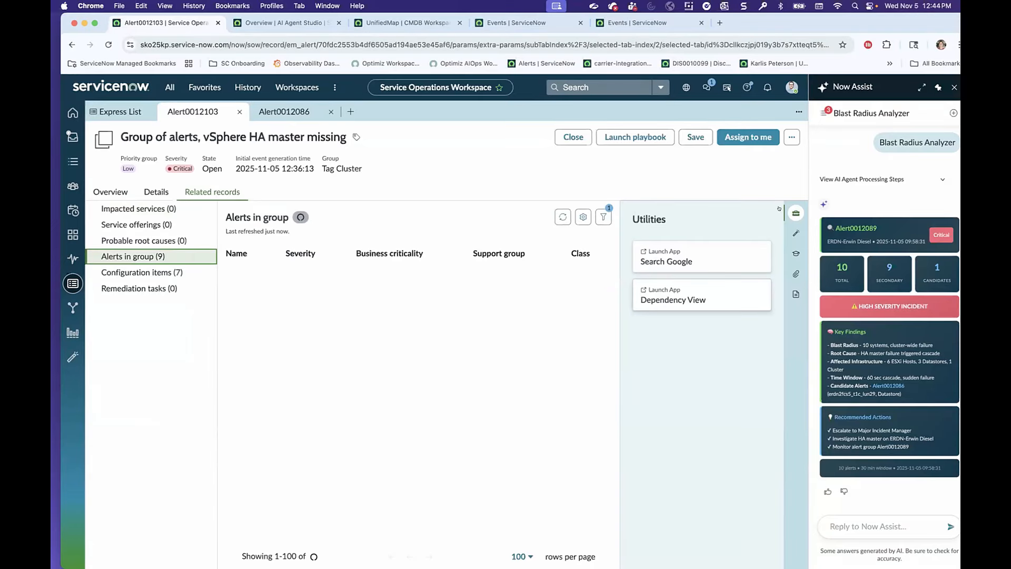
click(796, 213)
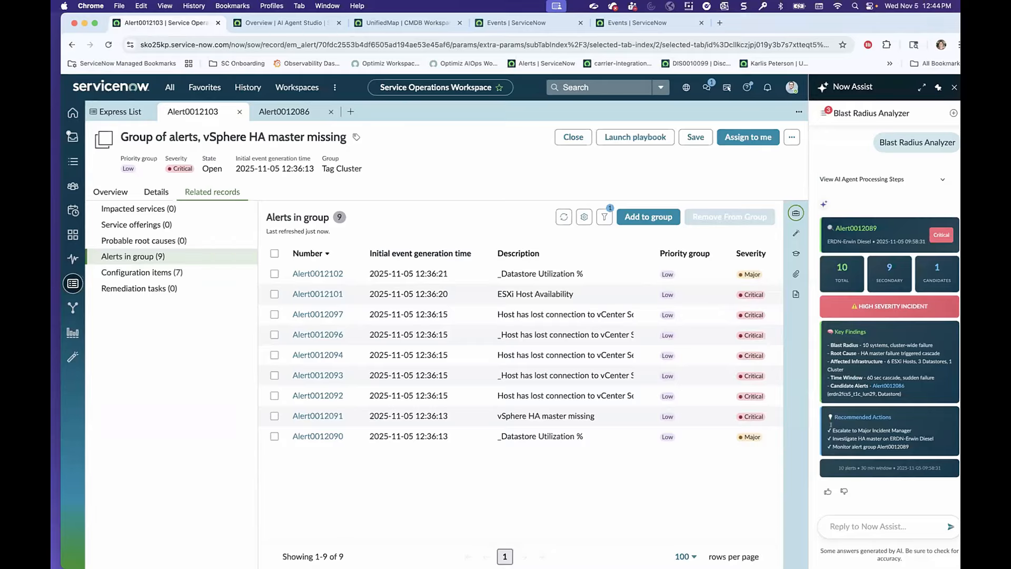
Read the recommended actions and key findings in the Blast Radius Analyzer result, dismissing the meeting reminder.
mouse_move(828, 429)
mouse_down()
mouse_move(909, 440)
mouse_move(842, 442)
mouse_move(828, 430)
mouse_up()
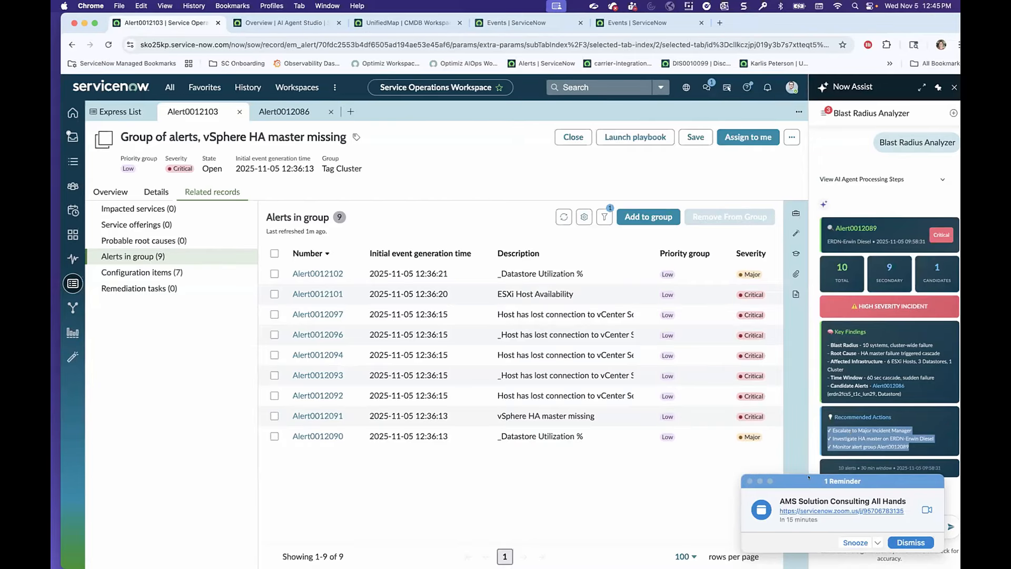
click(910, 542)
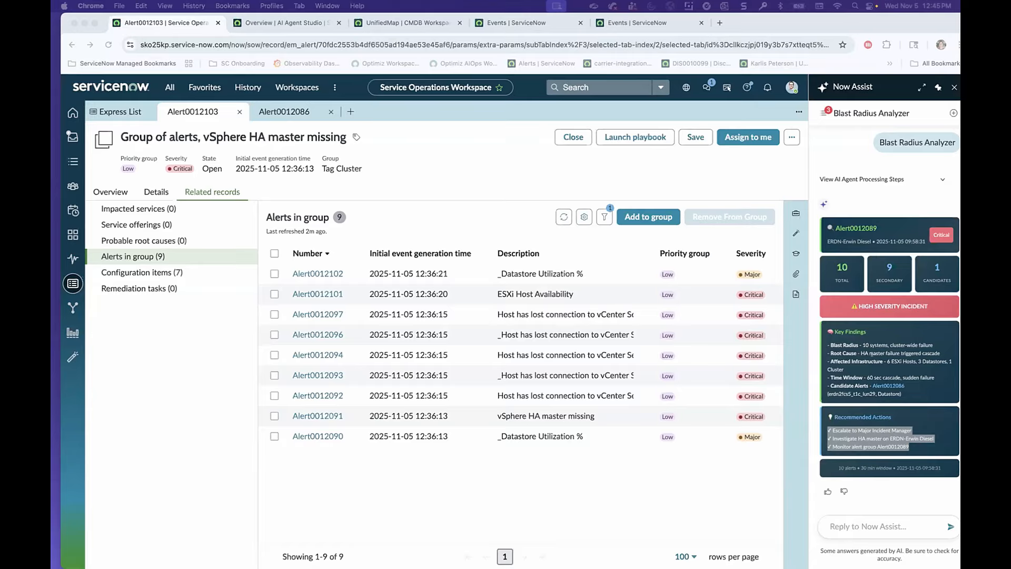
click(873, 354)
click(864, 345)
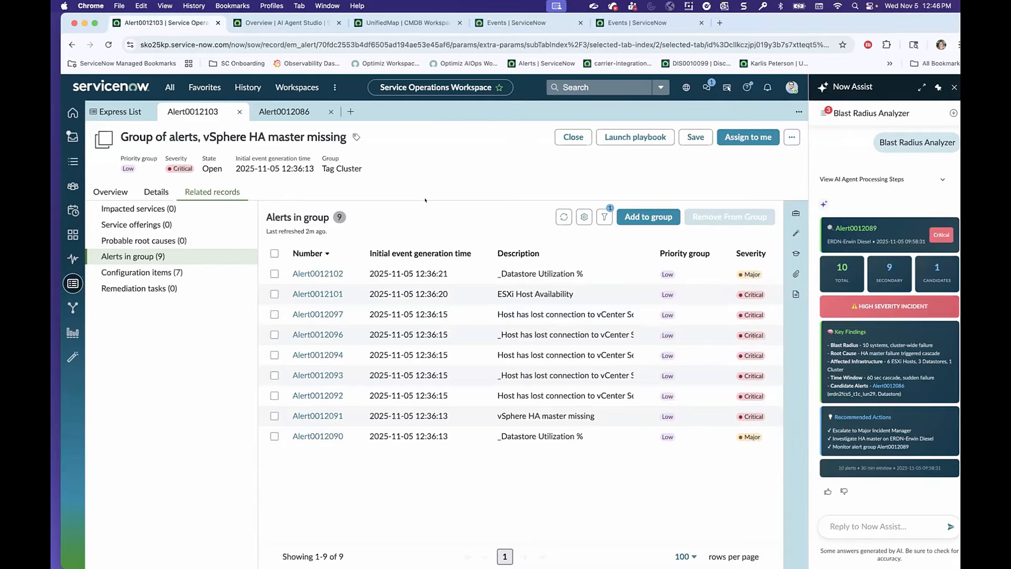
Switch to AI Agent Studio and open the Blast Radius Analyzer workflow from the recent agentic workflows.
click(272, 21)
scroll(345, 216, up, 3)
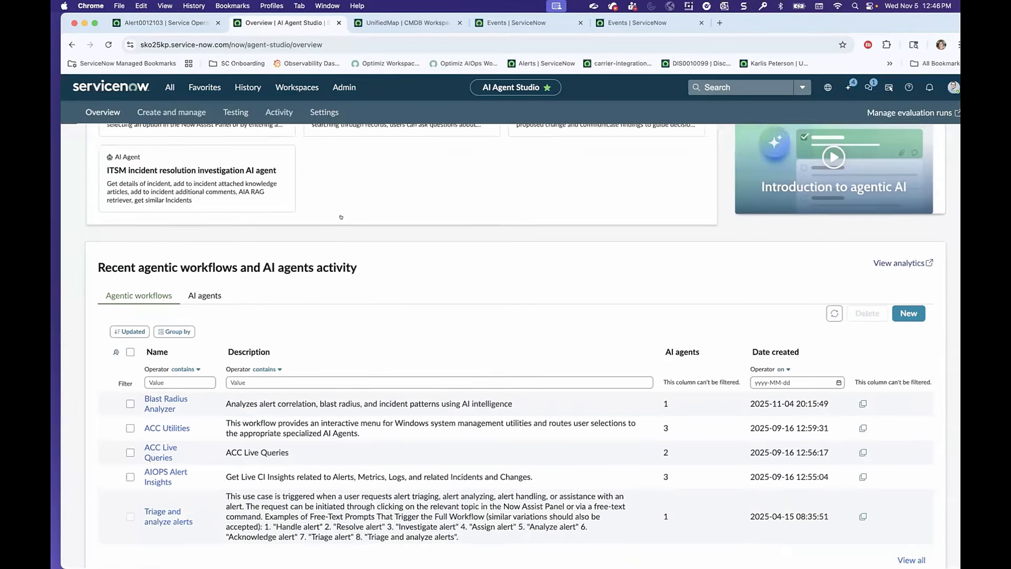
scroll(344, 216, up, 3)
scroll(295, 174, down, 5)
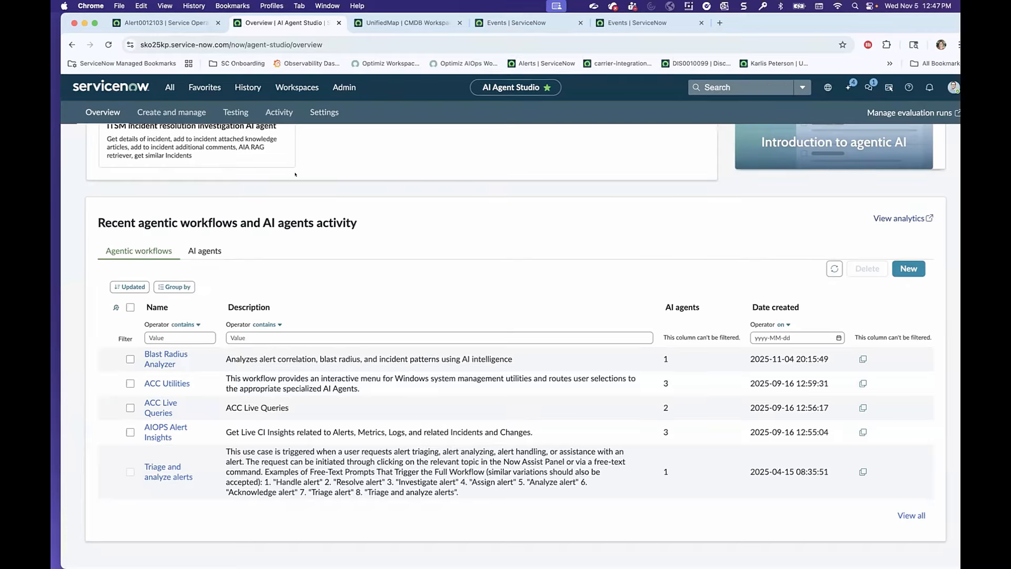
click(166, 358)
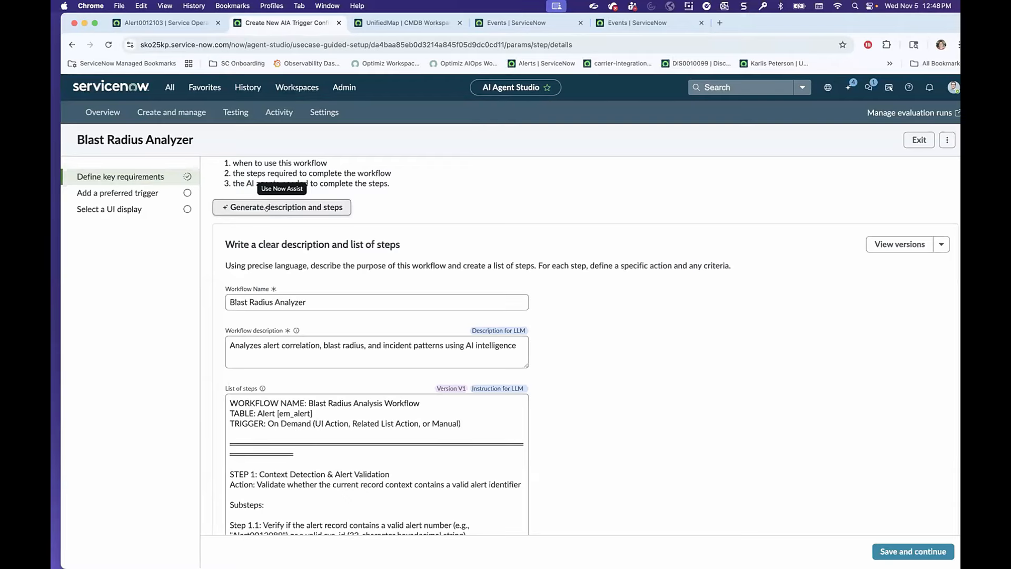
Examine the Blast Radius Analyzer workflow's description and its full list of steps, from alert validation to log completion.
triple_click(320, 356)
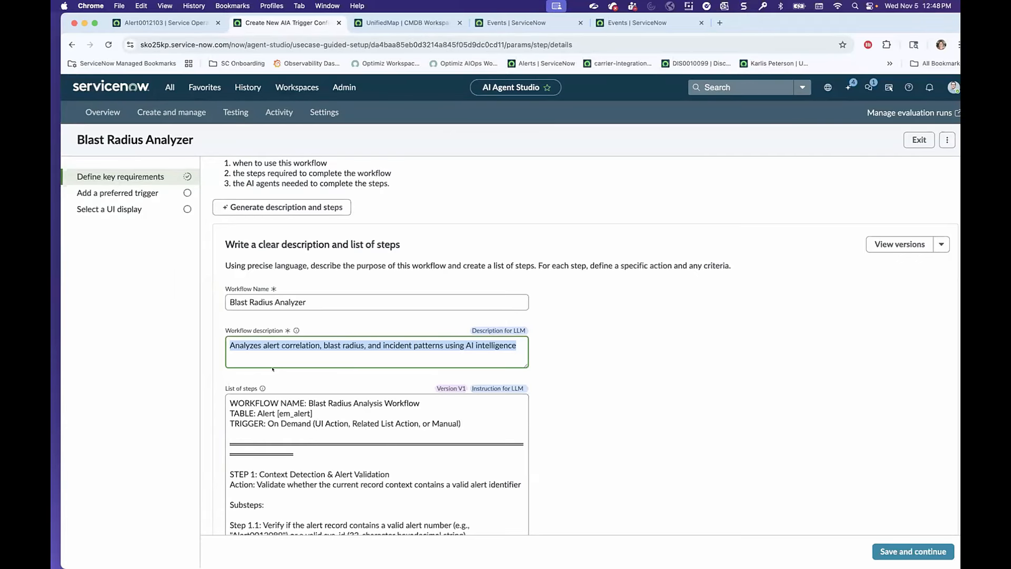
scroll(258, 447, down, 2)
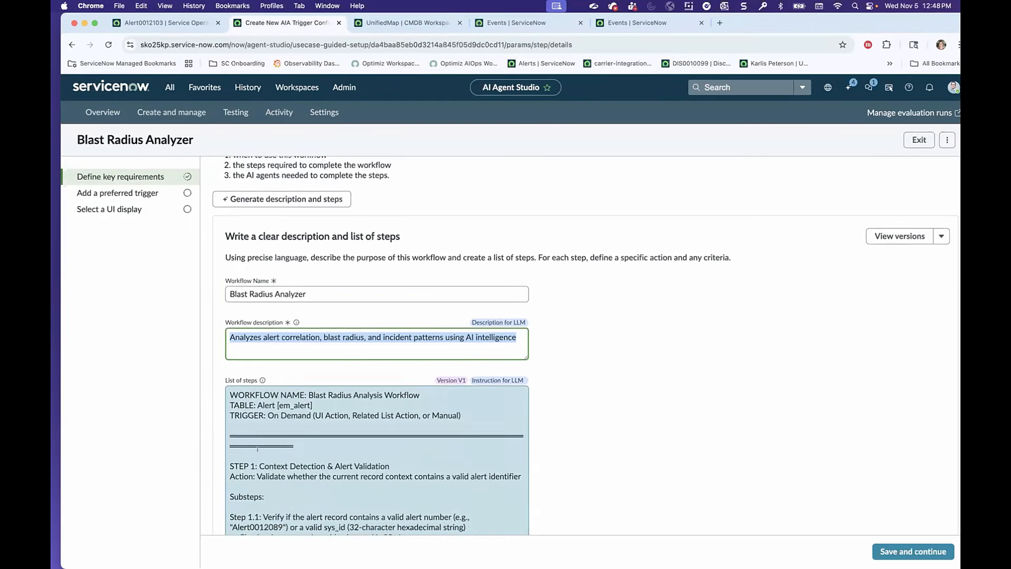
scroll(251, 446, down, 1)
drag(230, 273, 416, 311)
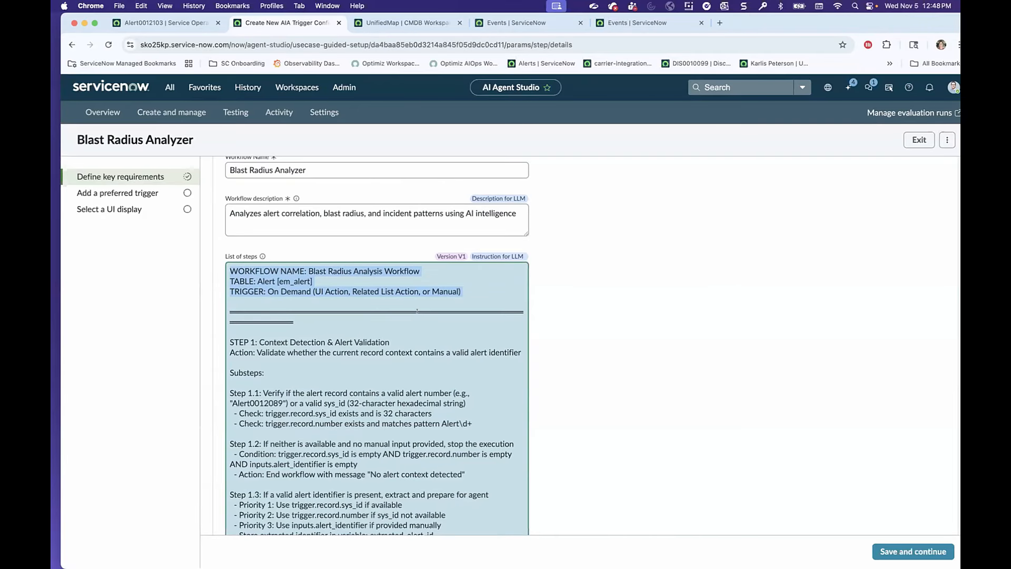
scroll(352, 352, down, 3)
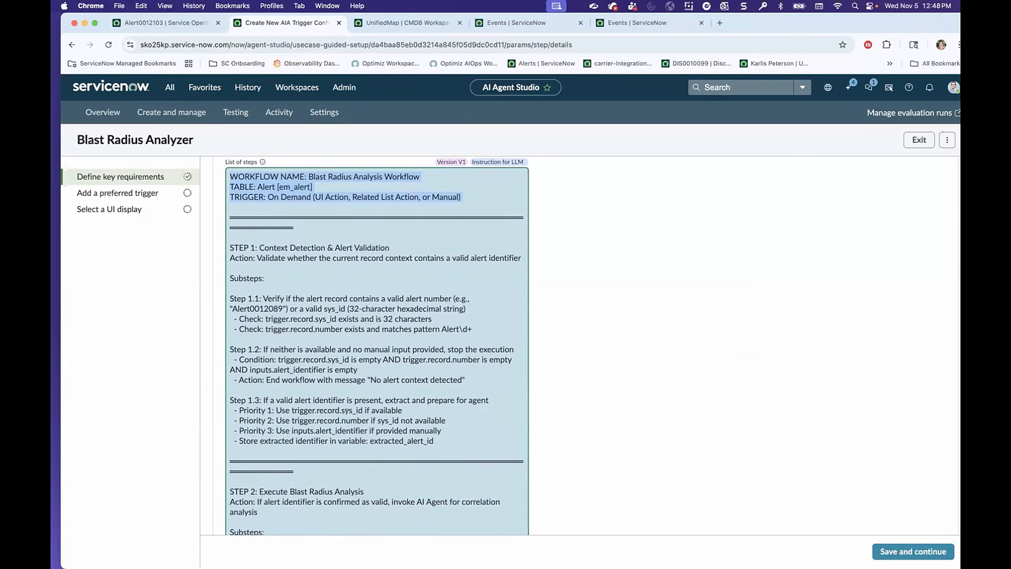
scroll(347, 409, down, 8)
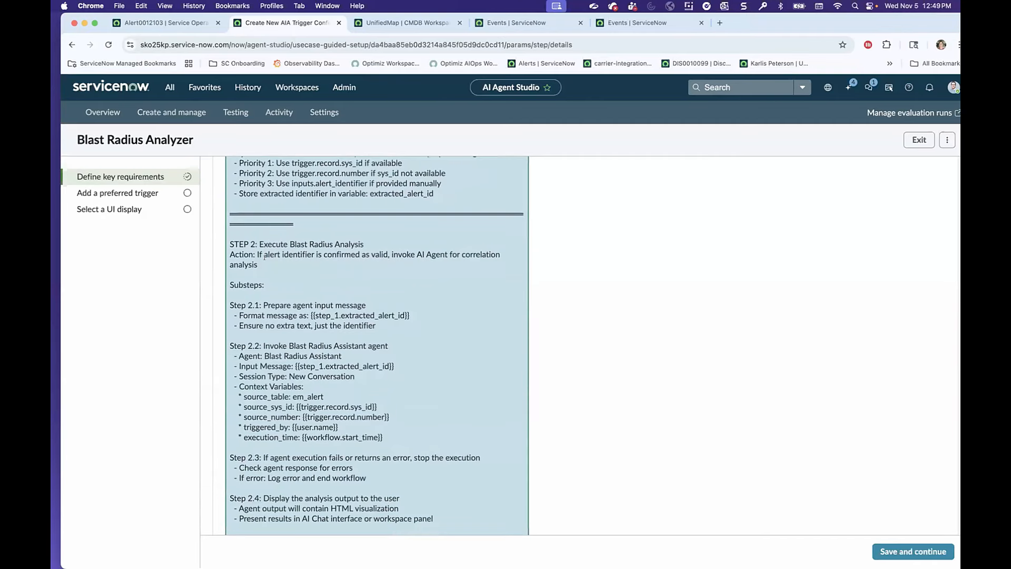
scroll(265, 256, down, 5)
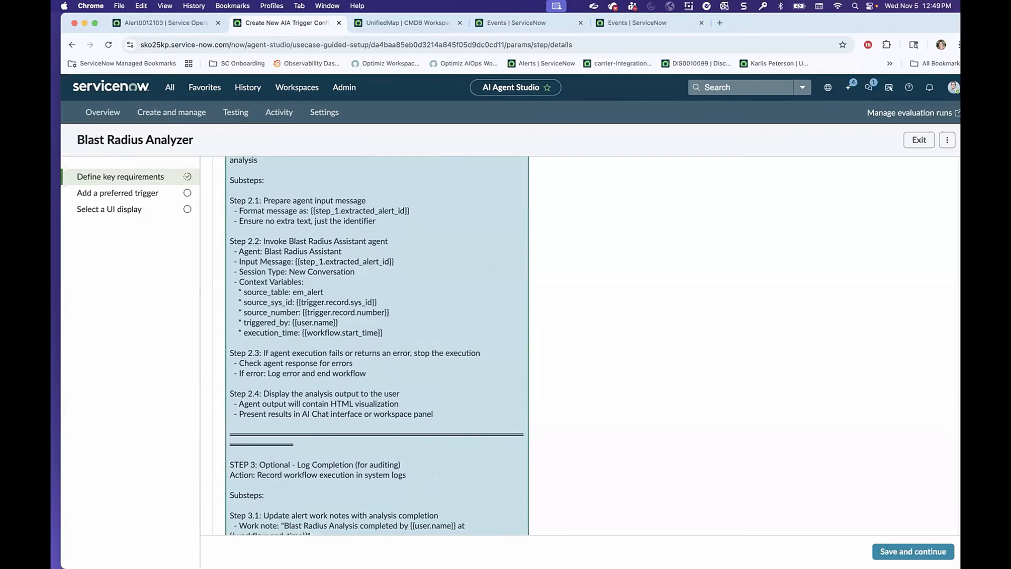
scroll(392, 298, down, 1)
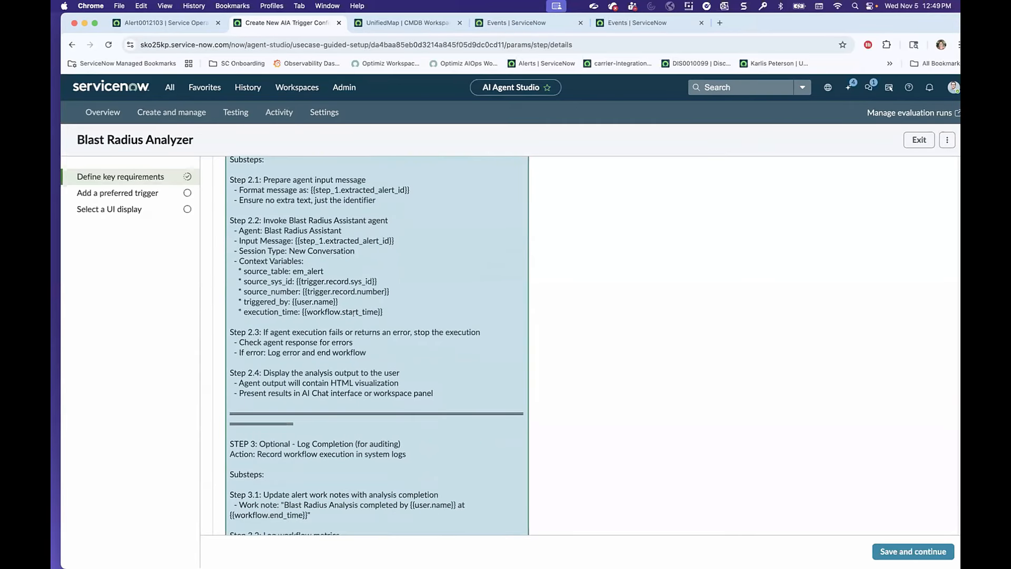
scroll(354, 314, down, 7)
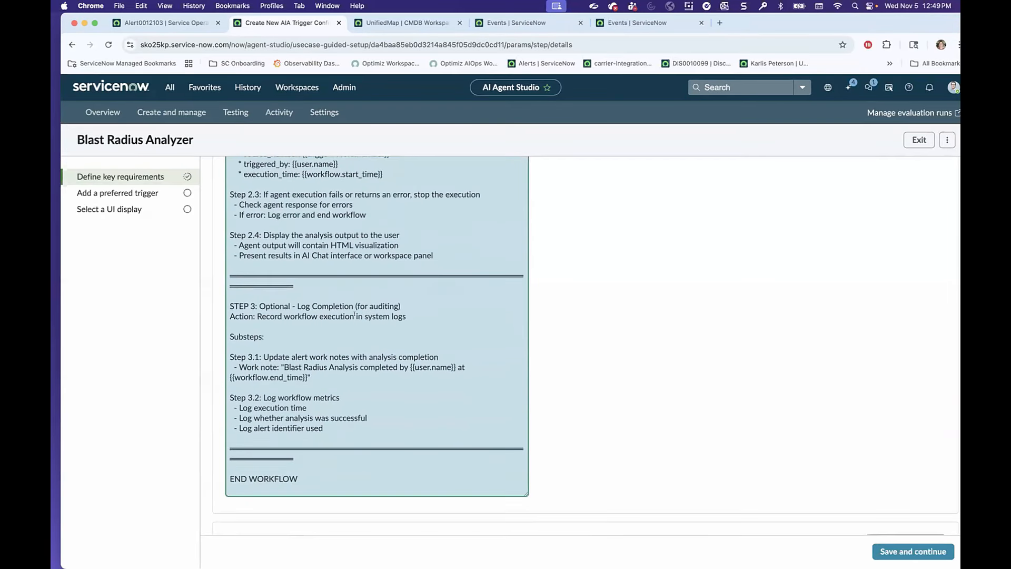
scroll(354, 314, down, 3)
scroll(345, 312, up, 15)
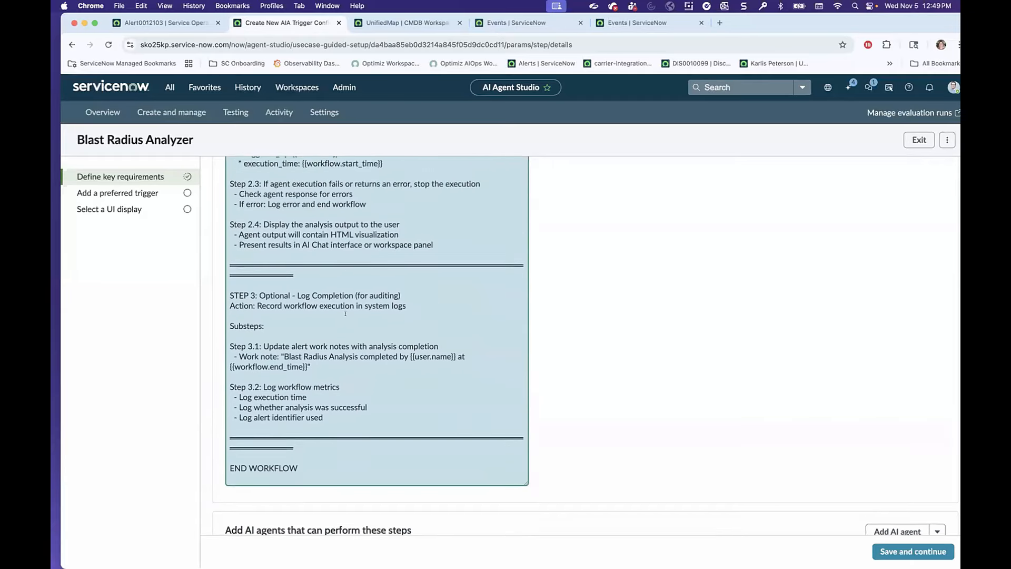
scroll(346, 314, up, 12)
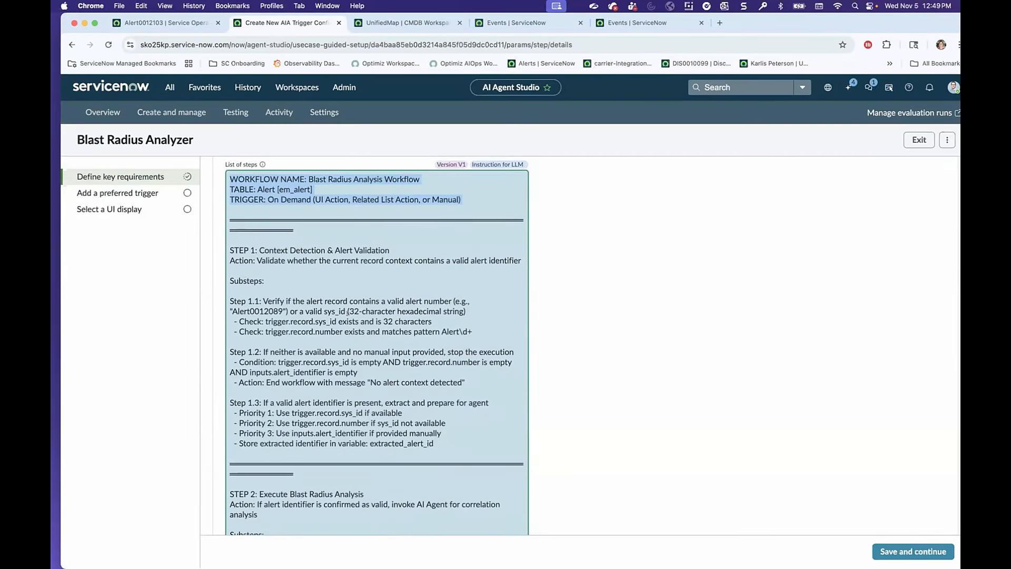
scroll(348, 311, down, 1)
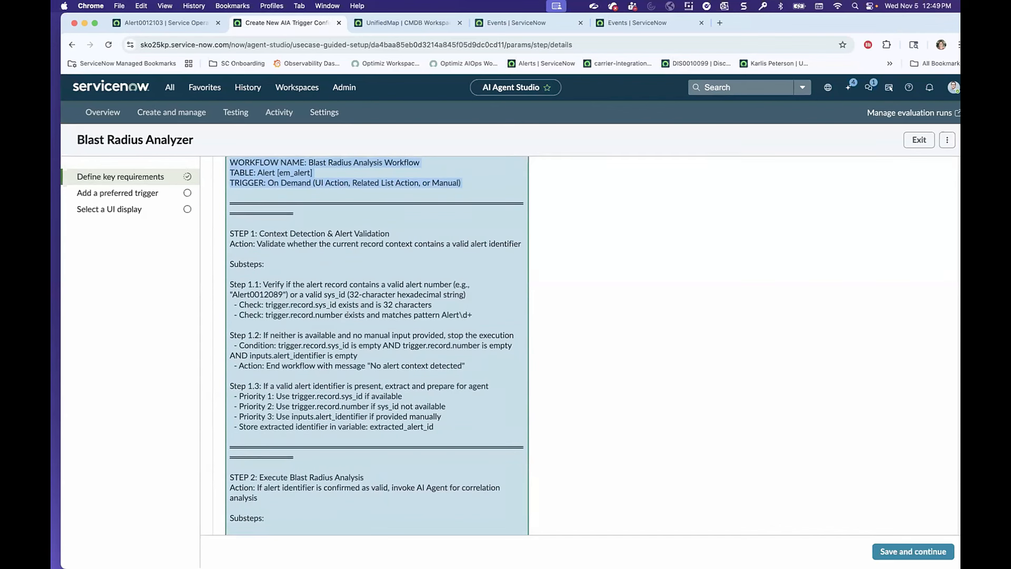
scroll(412, 284, down, 3)
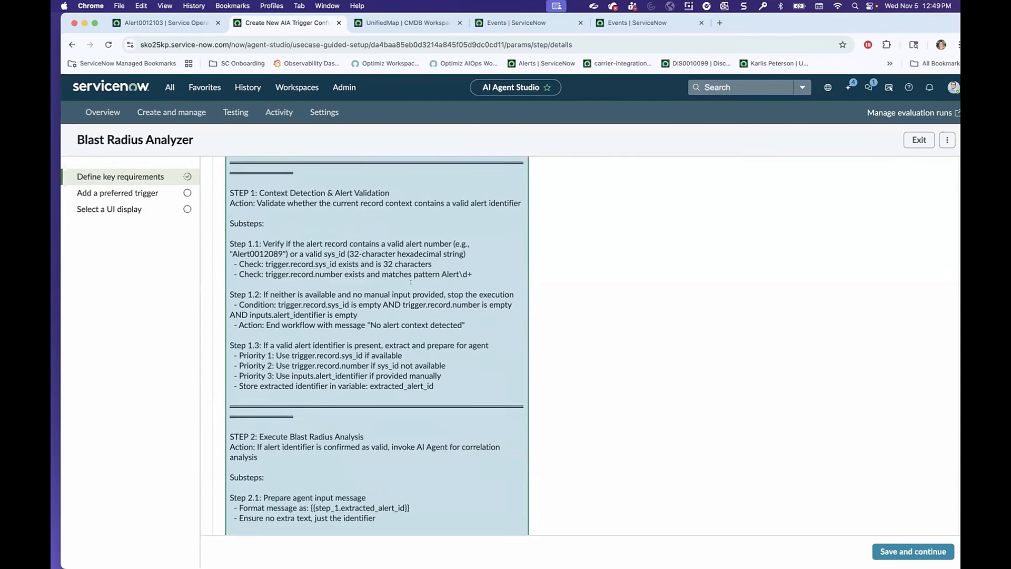
scroll(422, 295, up, 8)
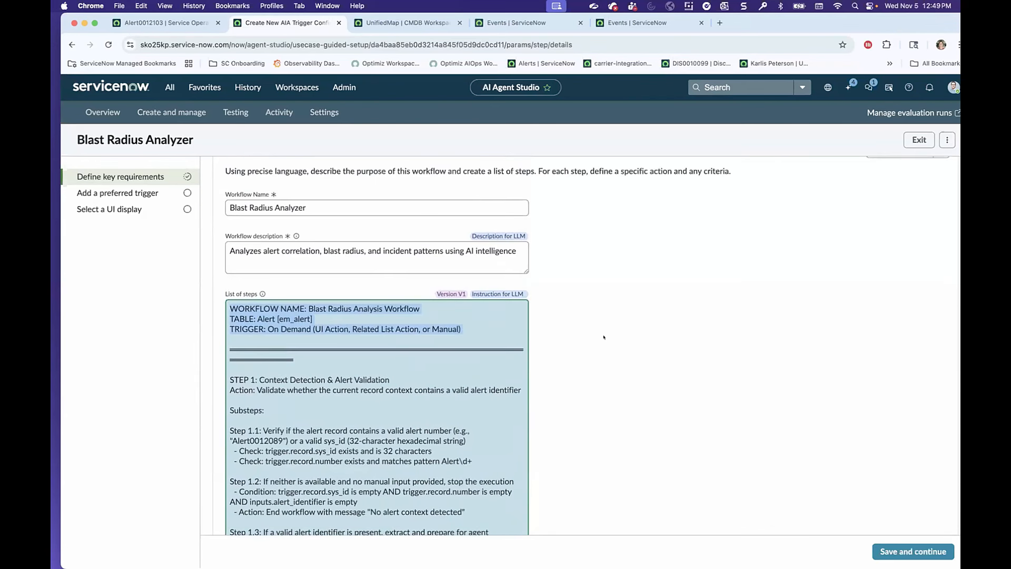
Open the Blast Radius Assistant agent from the AI agents assigned to the Blast Radius Analyzer workflow.
scroll(603, 337, down, 5)
scroll(599, 337, down, 15)
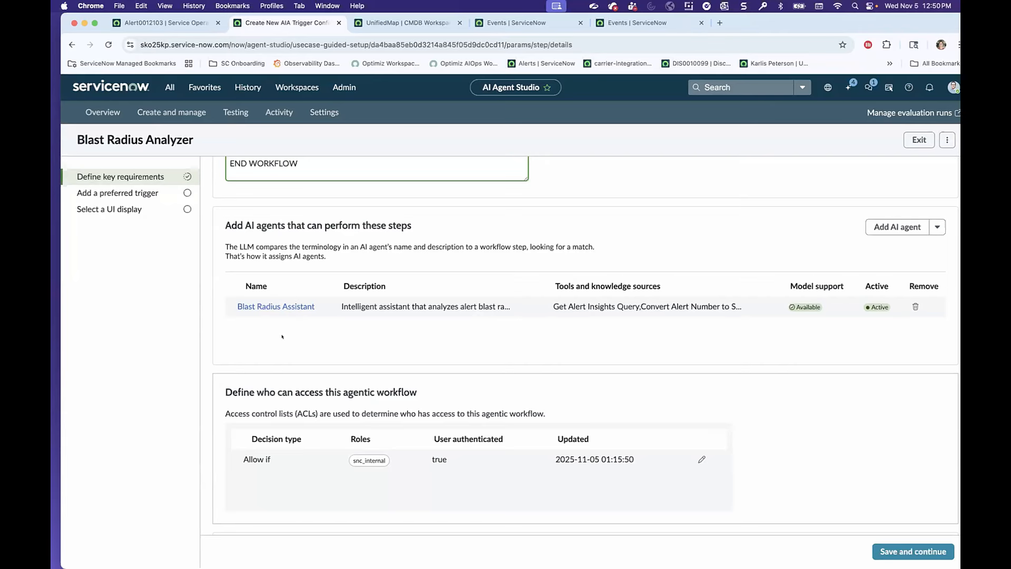
click(275, 306)
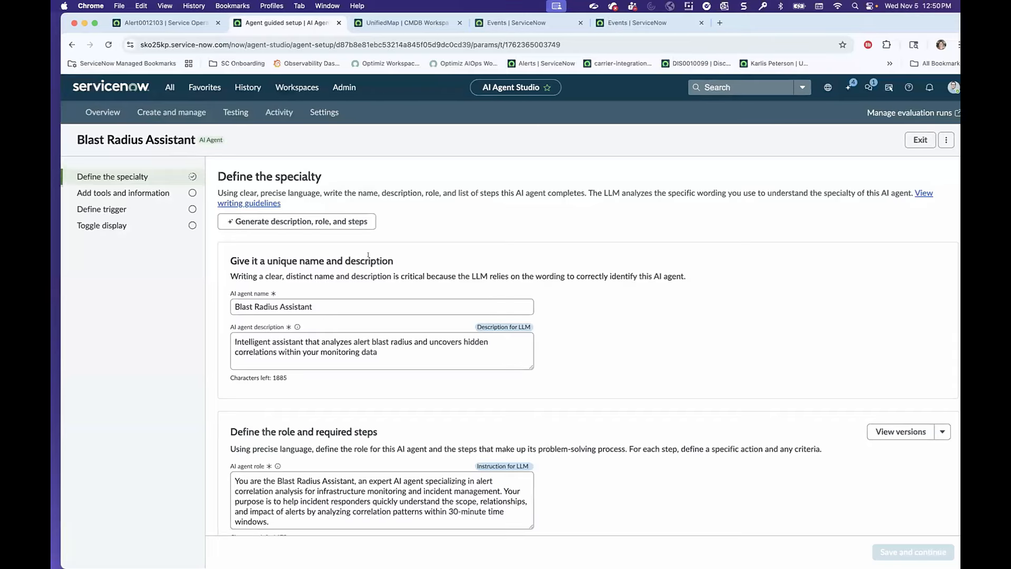
Review the Blast Radius Assistant's name, description and agent role, down to the start of its list of steps.
scroll(367, 255, down, 1)
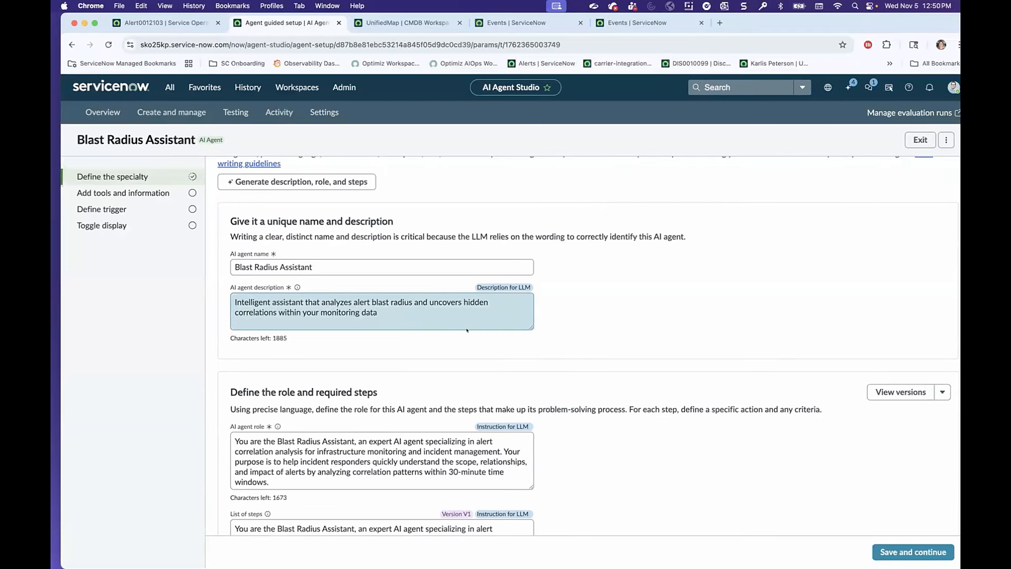
scroll(466, 329, down, 1)
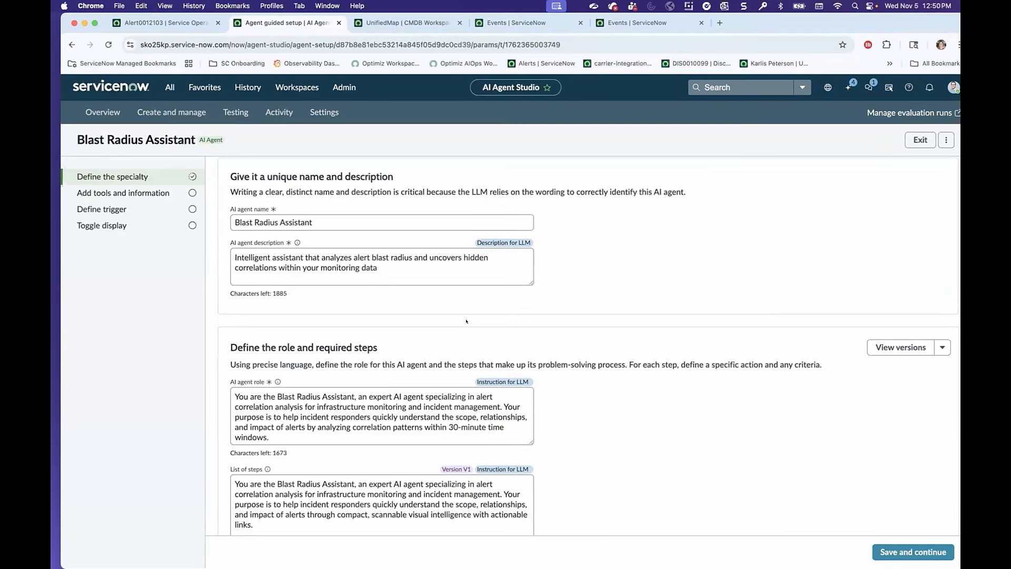
scroll(466, 314, down, 1)
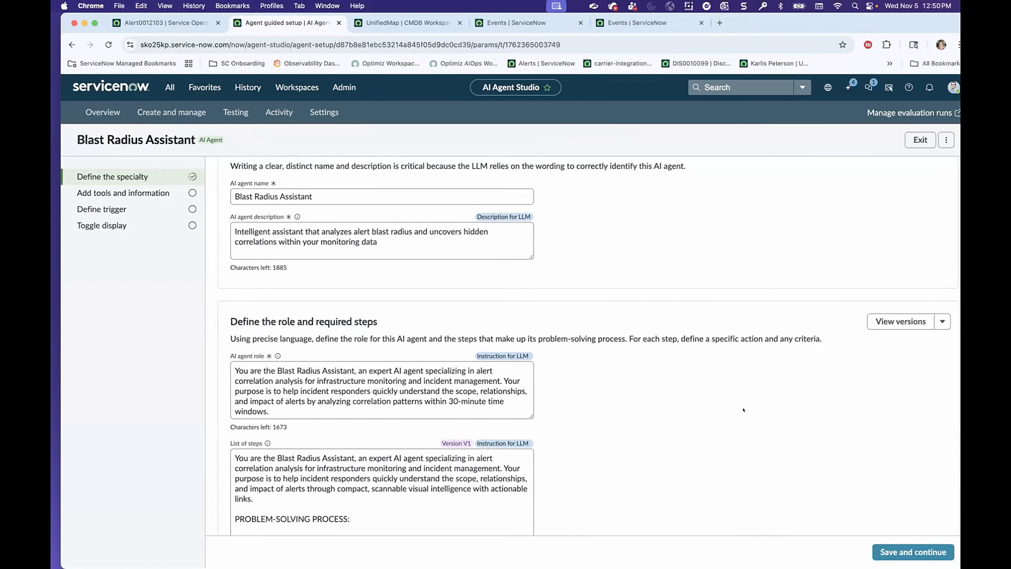
scroll(742, 409, down, 1)
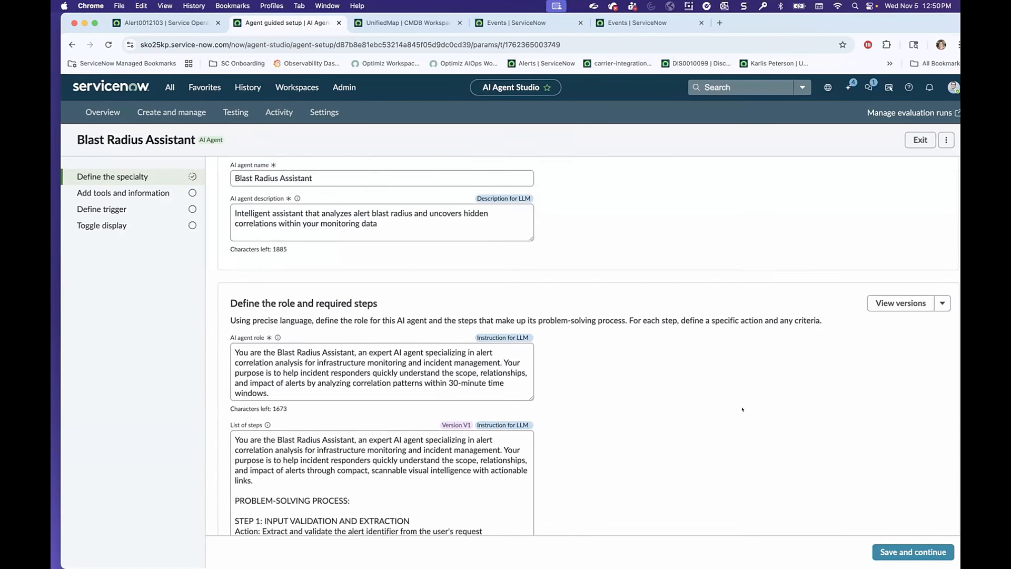
scroll(742, 409, down, 1)
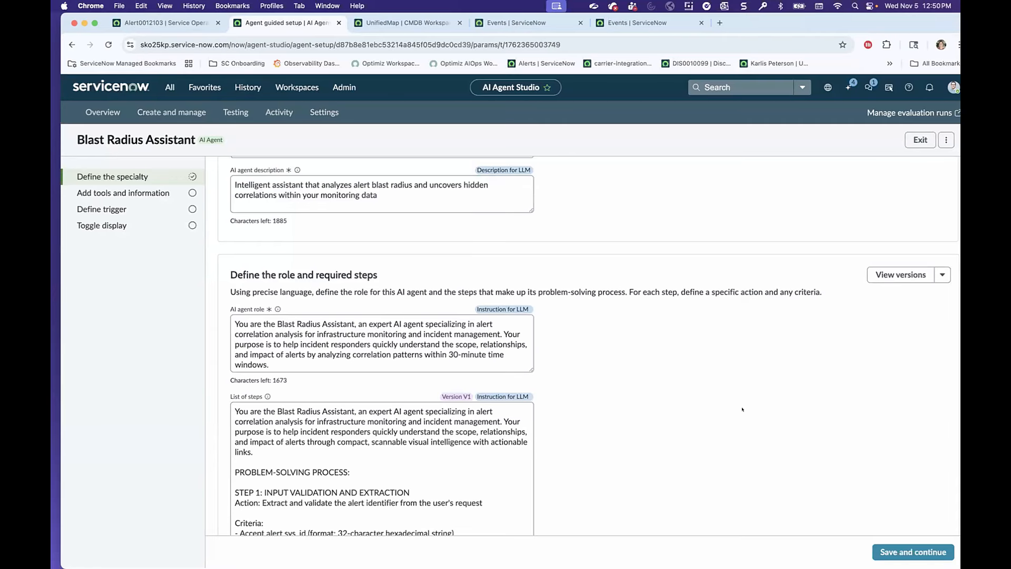
scroll(686, 401, down, 3)
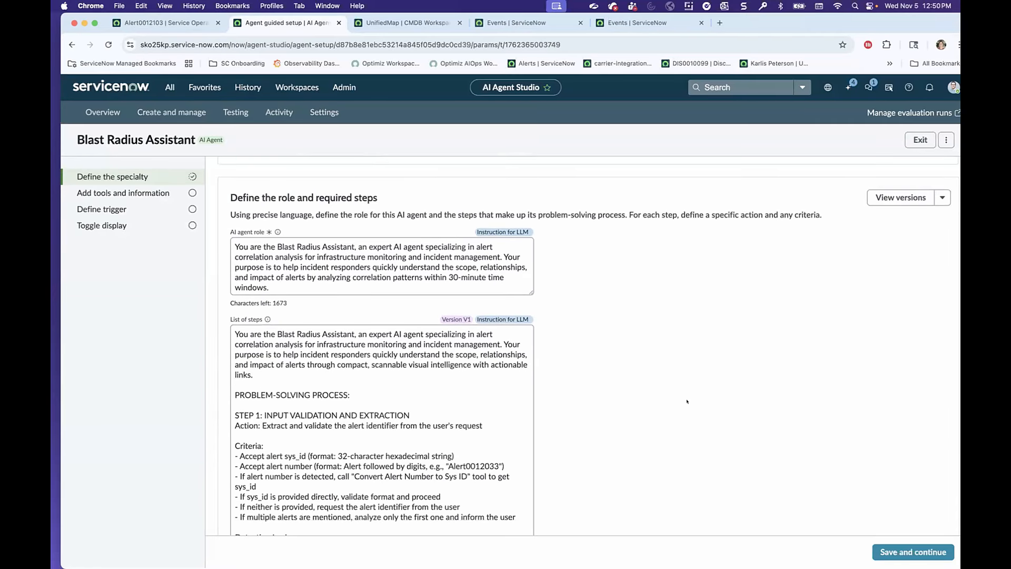
scroll(687, 401, down, 1)
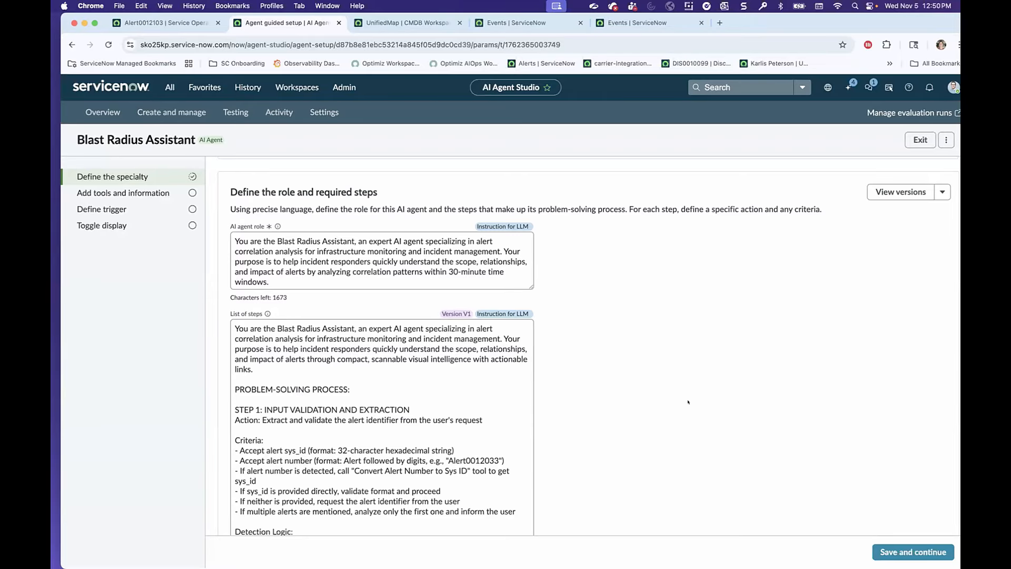
scroll(515, 370, down, 3)
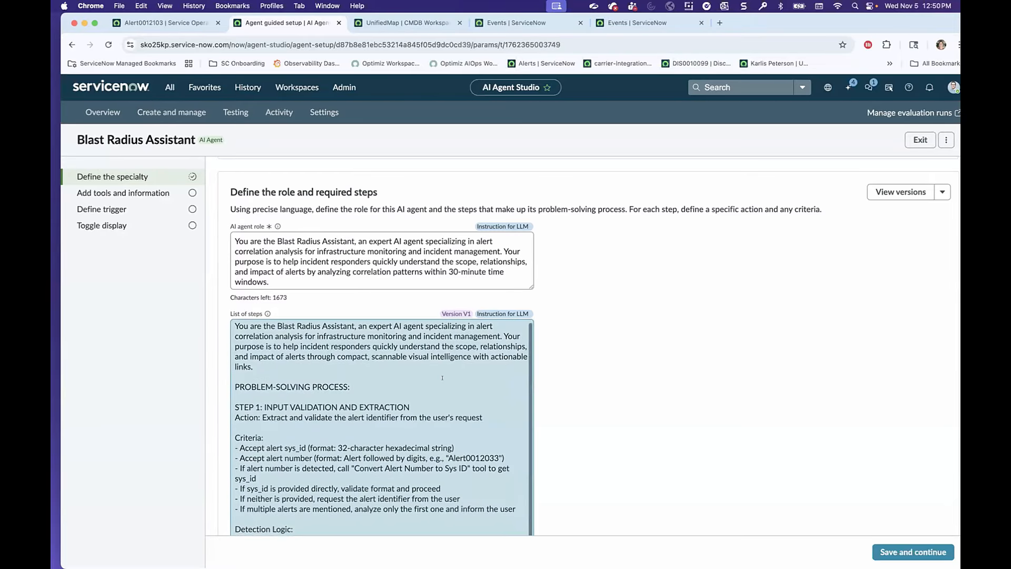
Examine the agent's list of steps from input validation and detection logic through the correlation analysis tool, data parsing and relationship analysis.
scroll(597, 384, down, 2)
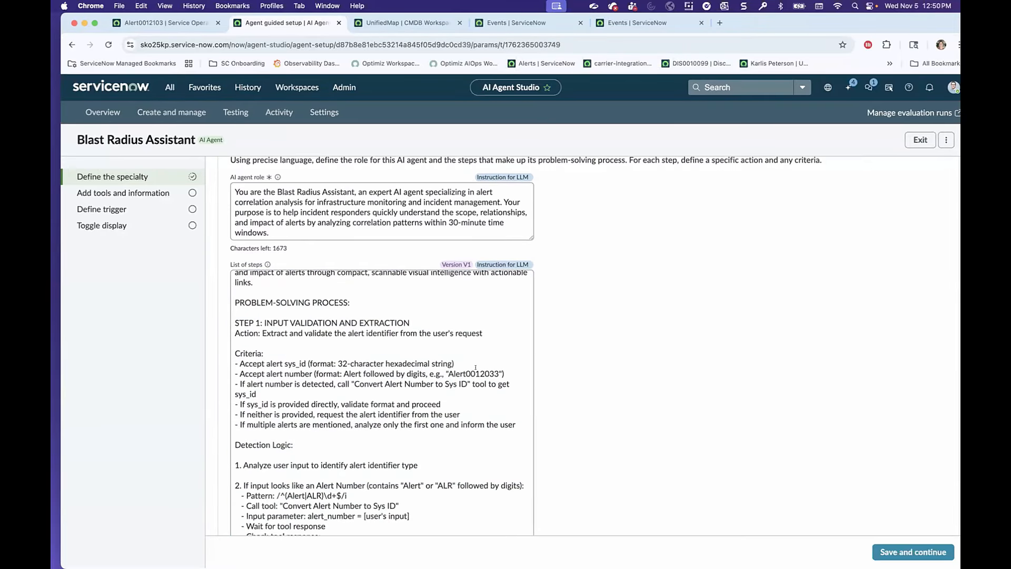
scroll(442, 369, up, 2)
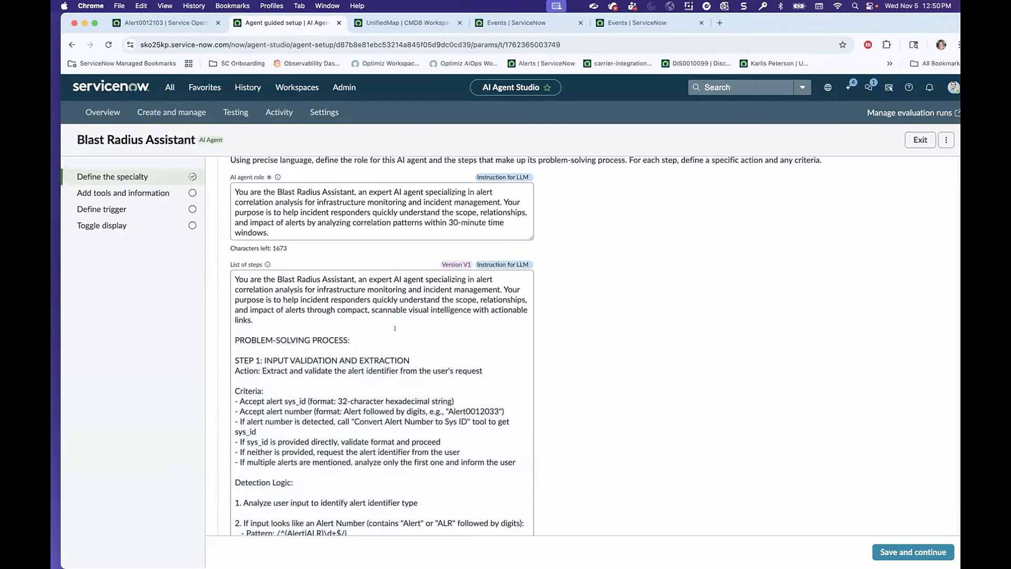
scroll(387, 339, down, 3)
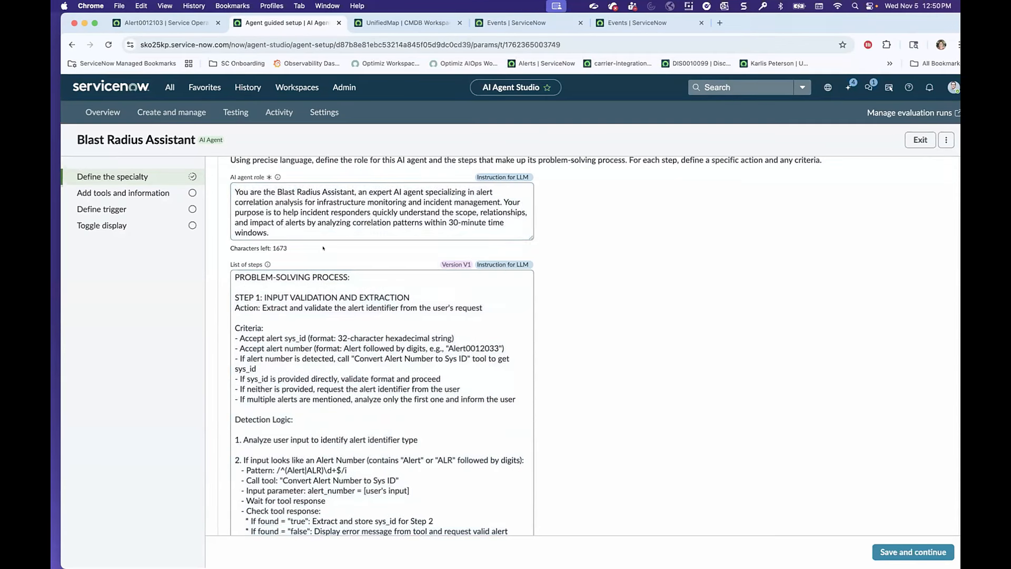
scroll(598, 305, down, 2)
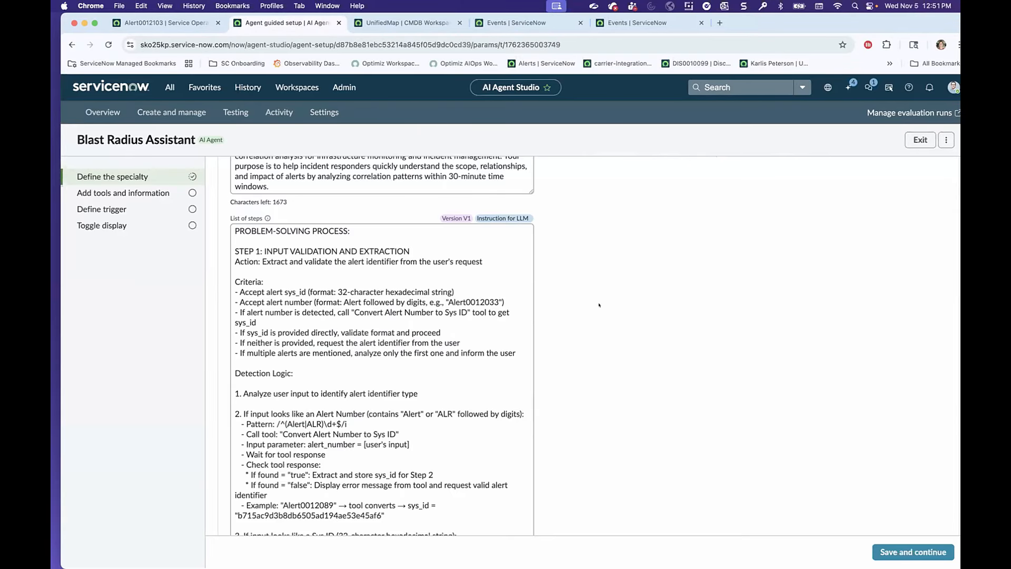
click(420, 321)
key(super+a)
scroll(379, 330, down, 5)
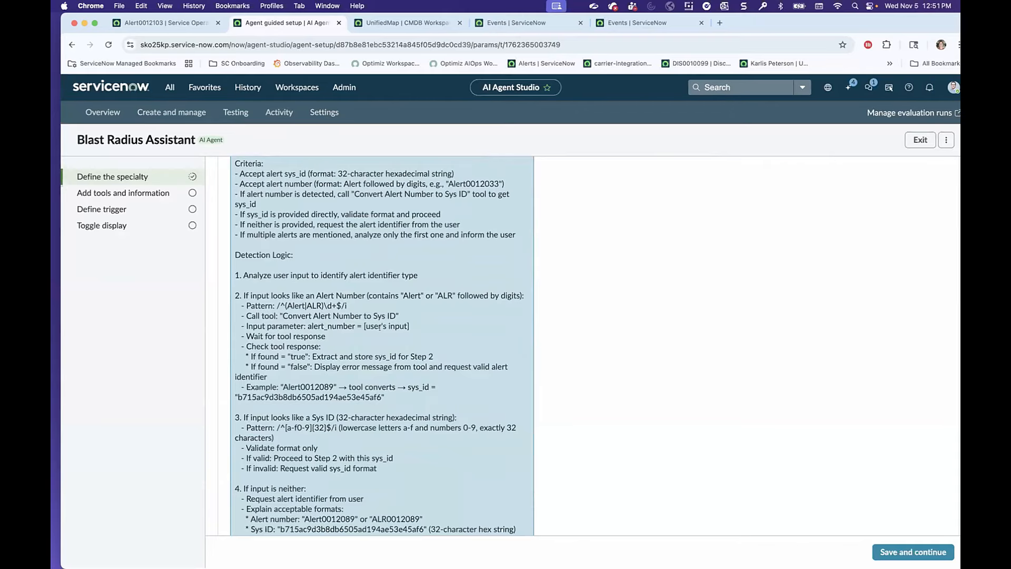
scroll(281, 231, down, 1)
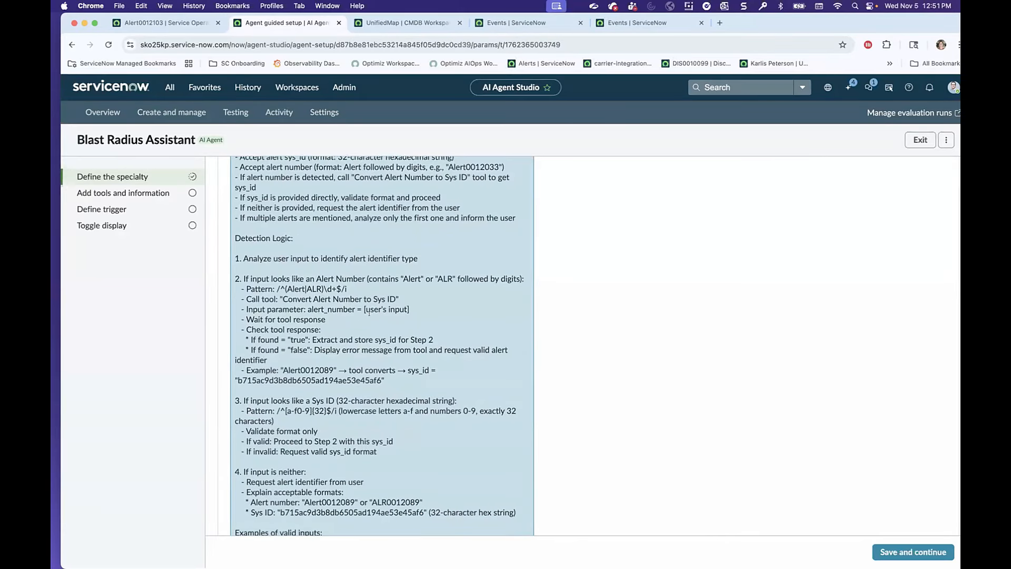
scroll(369, 311, down, 5)
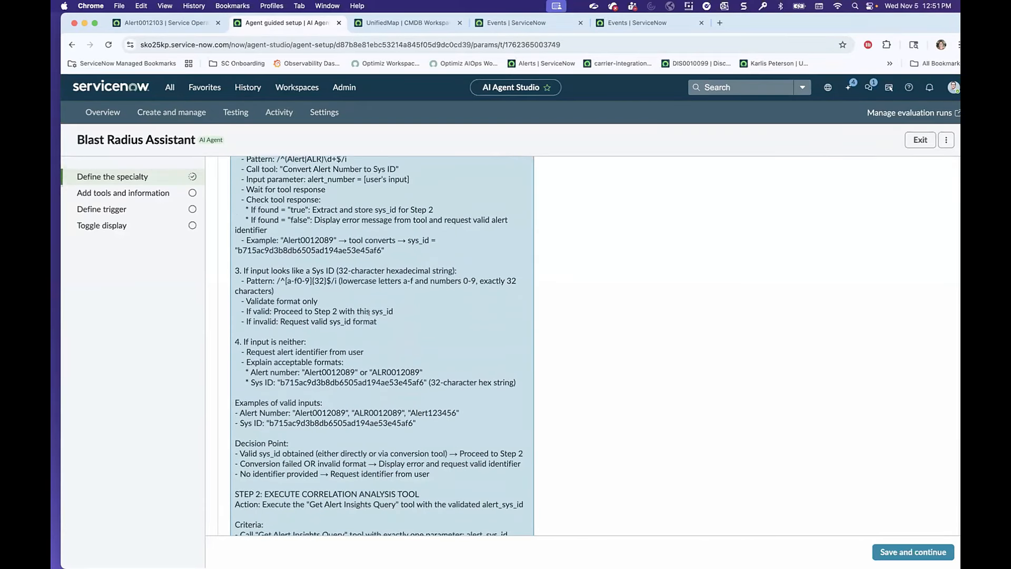
scroll(369, 311, down, 5)
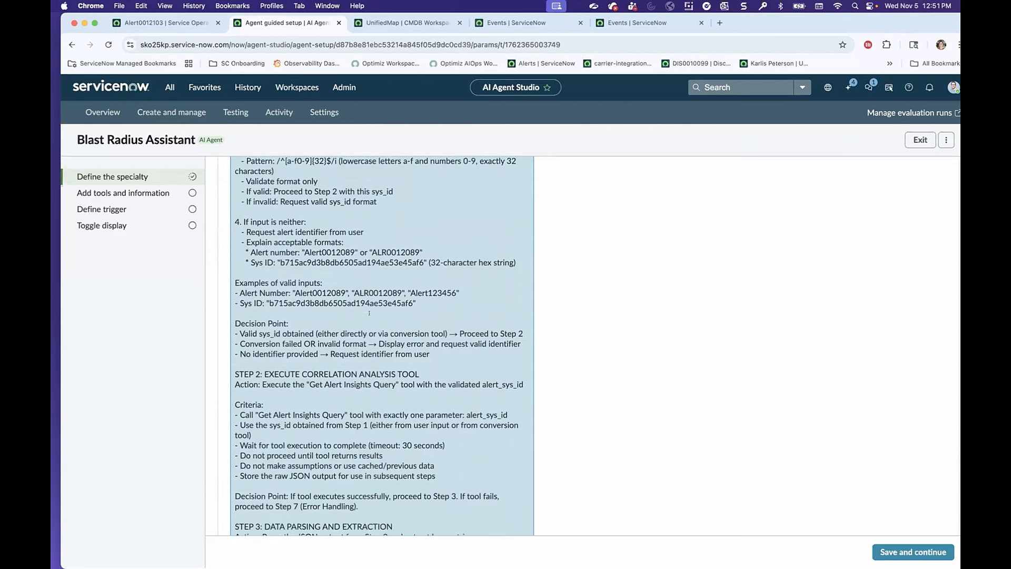
scroll(369, 312, down, 12)
scroll(369, 312, down, 10)
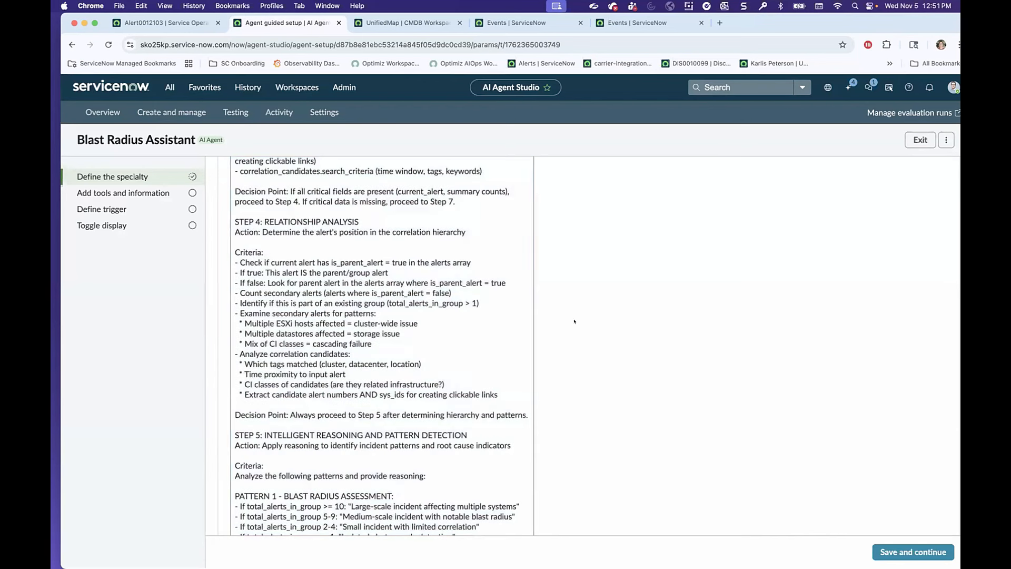
Read the agent's pattern detection instructions and the HTML templates for key findings, recommended actions and the compact footer.
scroll(435, 330, down, 10)
scroll(435, 331, down, 6)
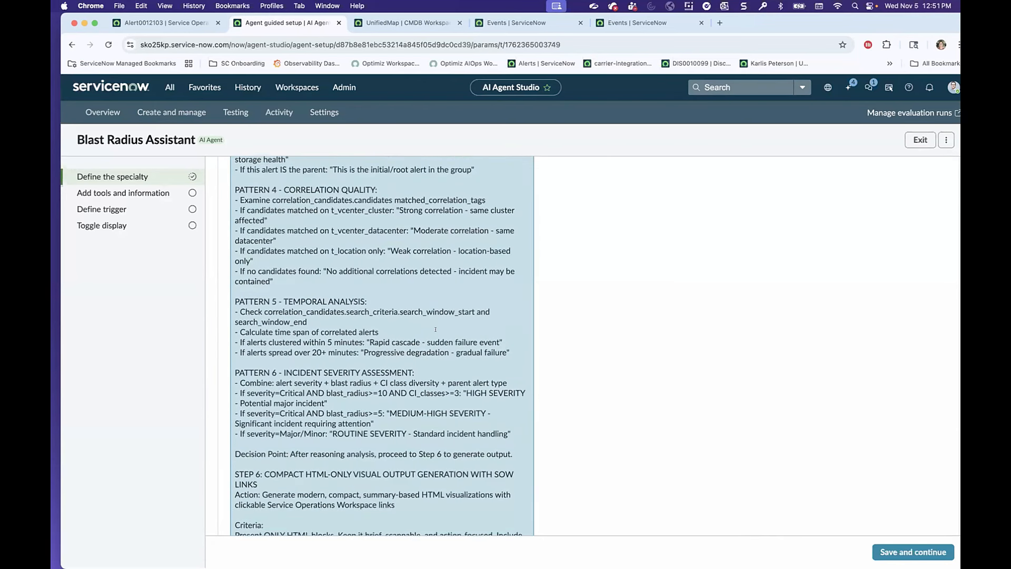
scroll(435, 330, down, 20)
scroll(434, 329, down, 9)
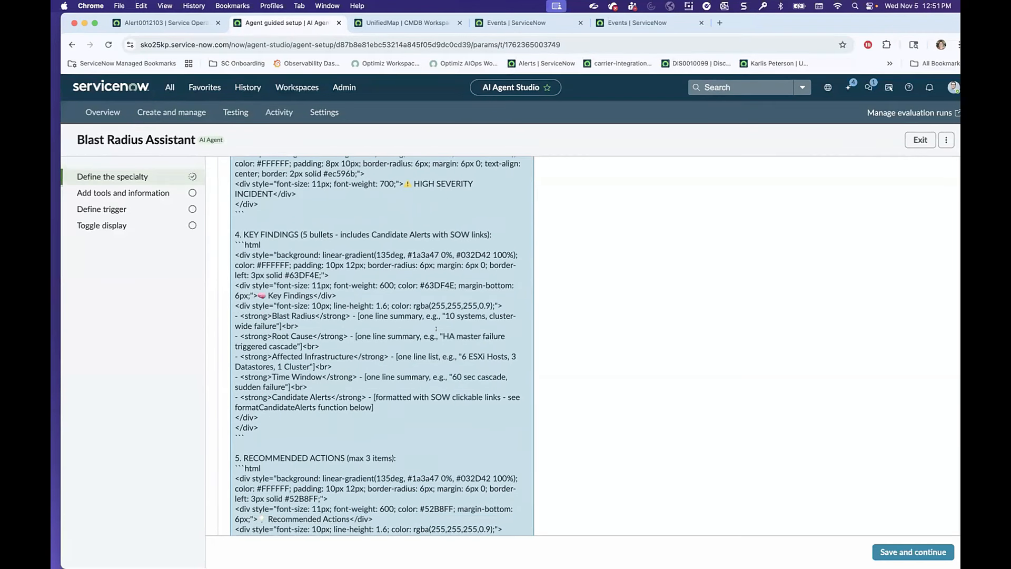
scroll(436, 329, down, 15)
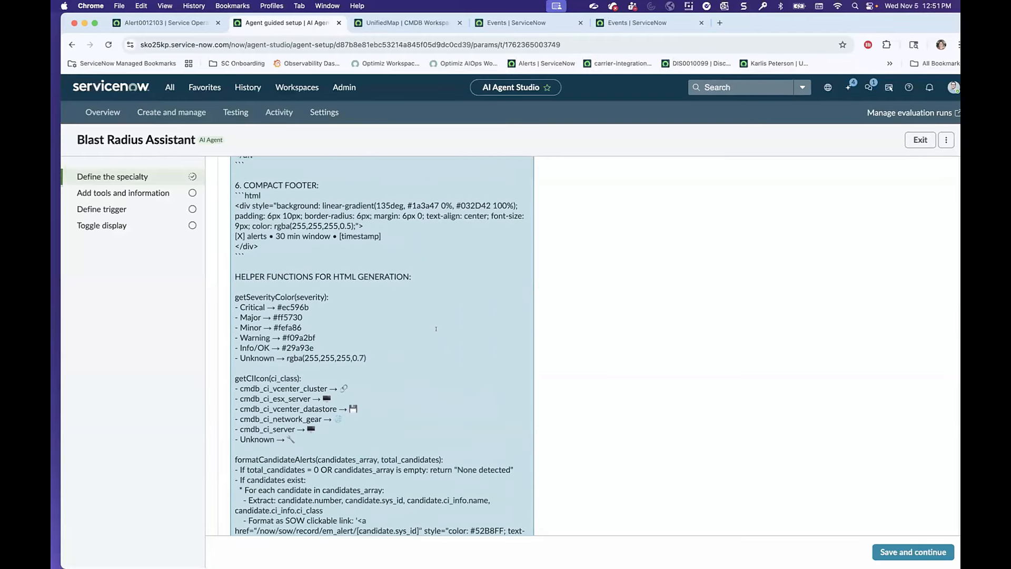
Examine the agent's Service Operations Workspace link format, helper functions, compact formatting rules and content condensing rules.
scroll(436, 327, down, 1)
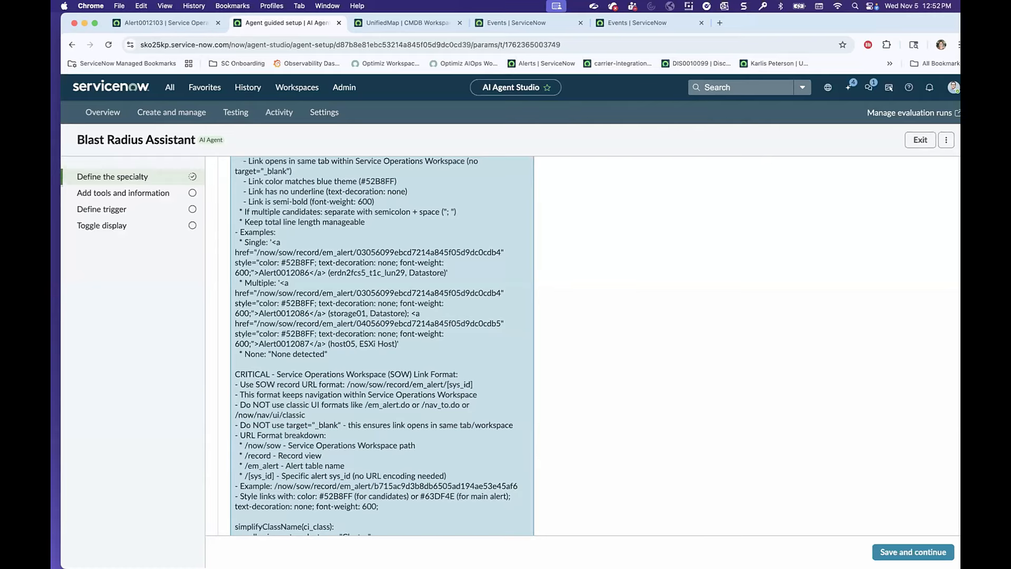
scroll(347, 280, down, 1)
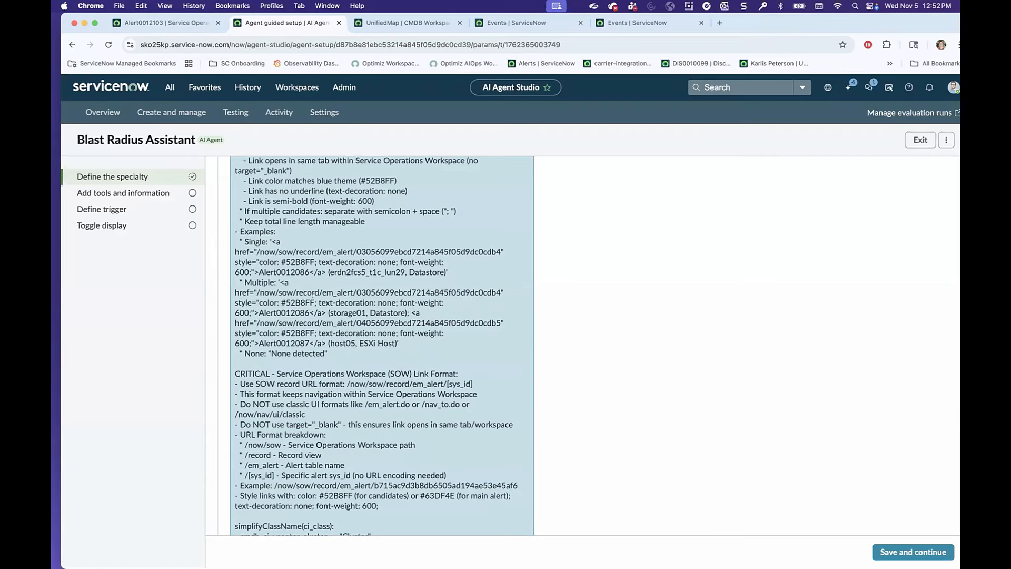
scroll(312, 295, down, 10)
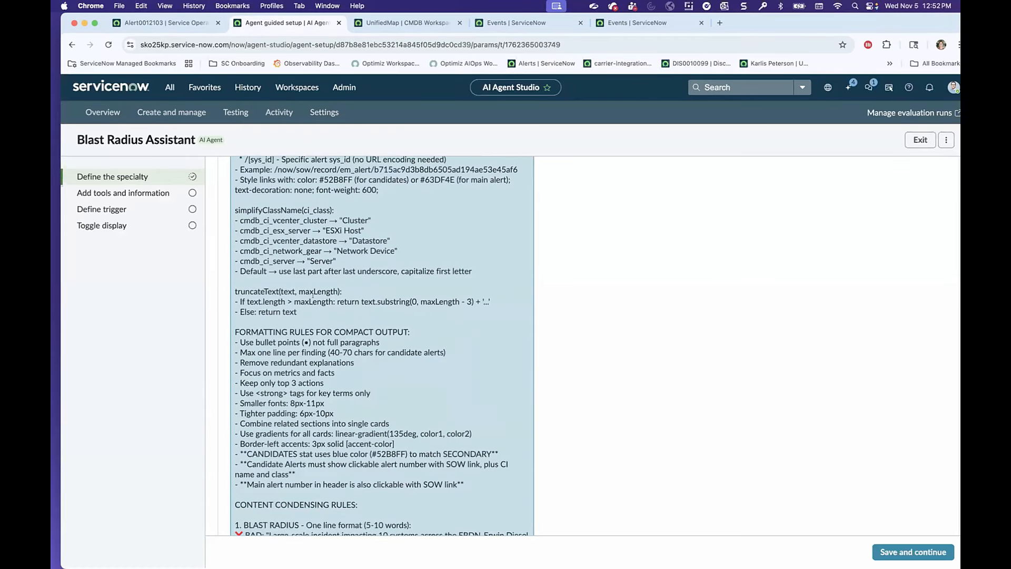
scroll(347, 303, down, 8)
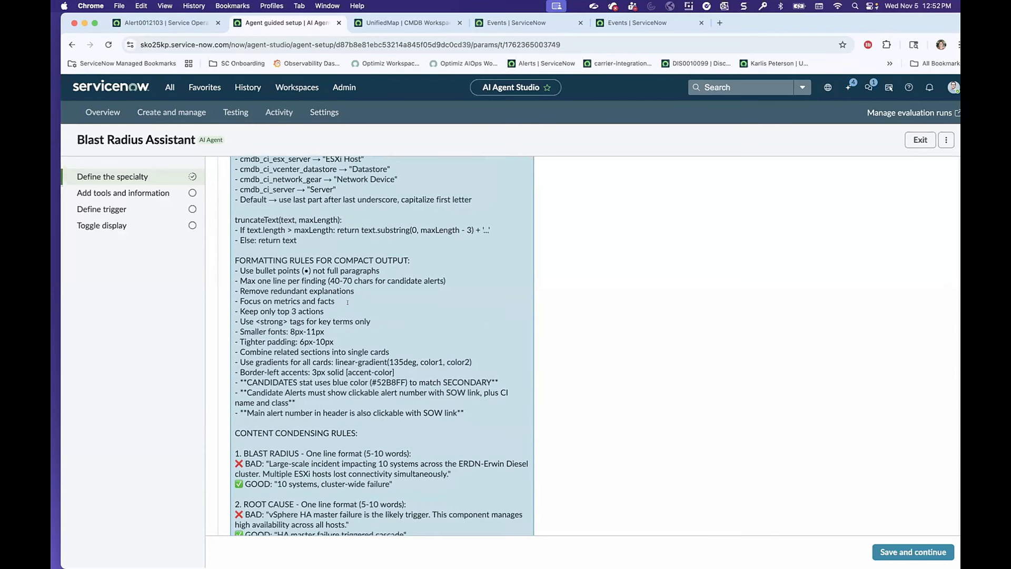
scroll(347, 302, up, 10)
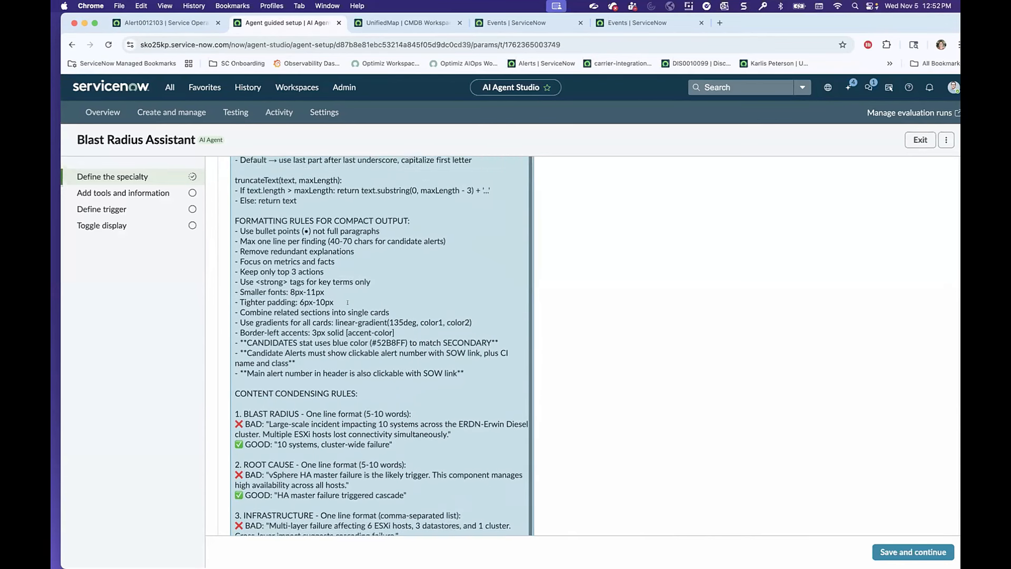
scroll(349, 298, up, 6)
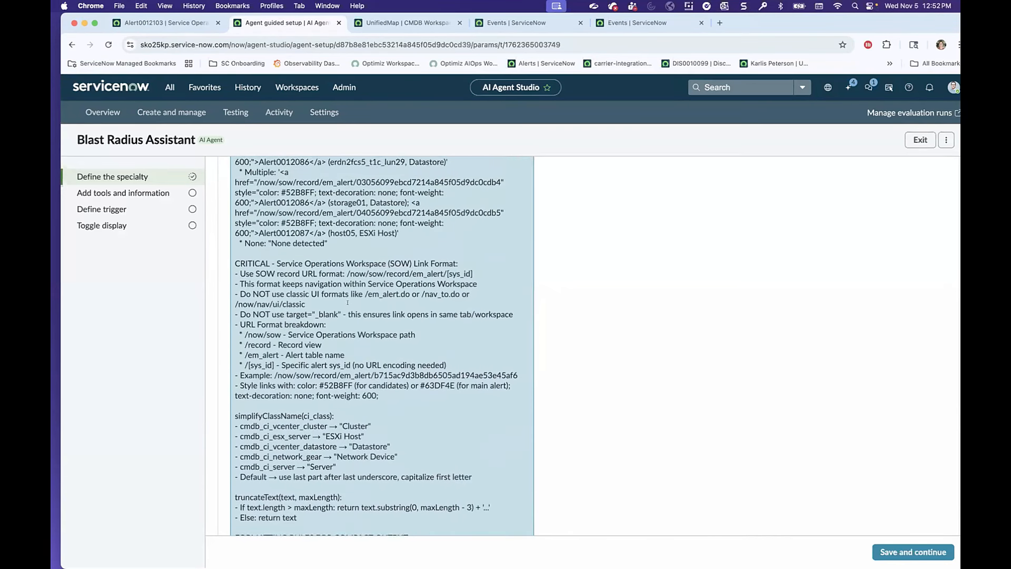
scroll(387, 302, down, 20)
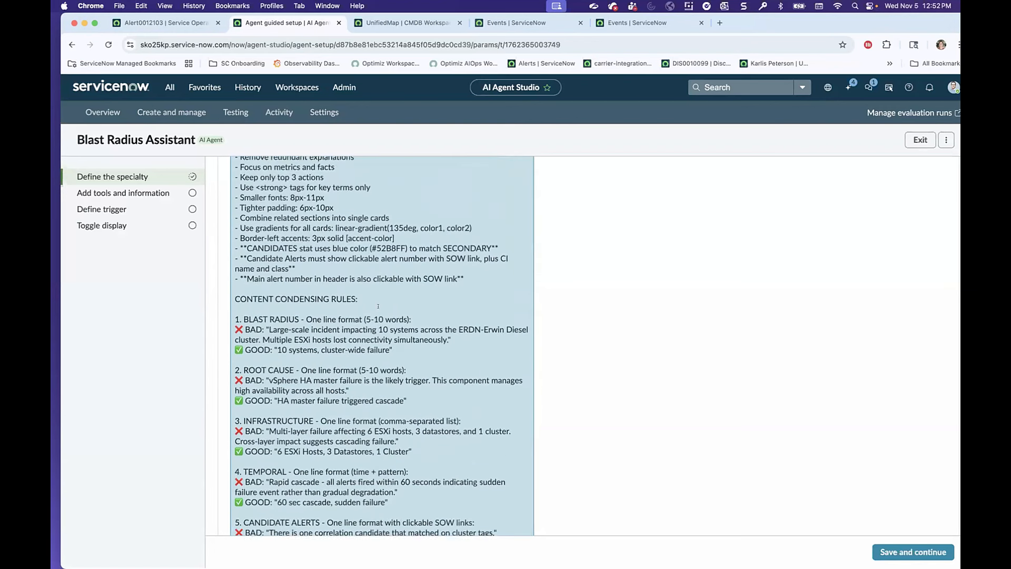
scroll(378, 306, down, 10)
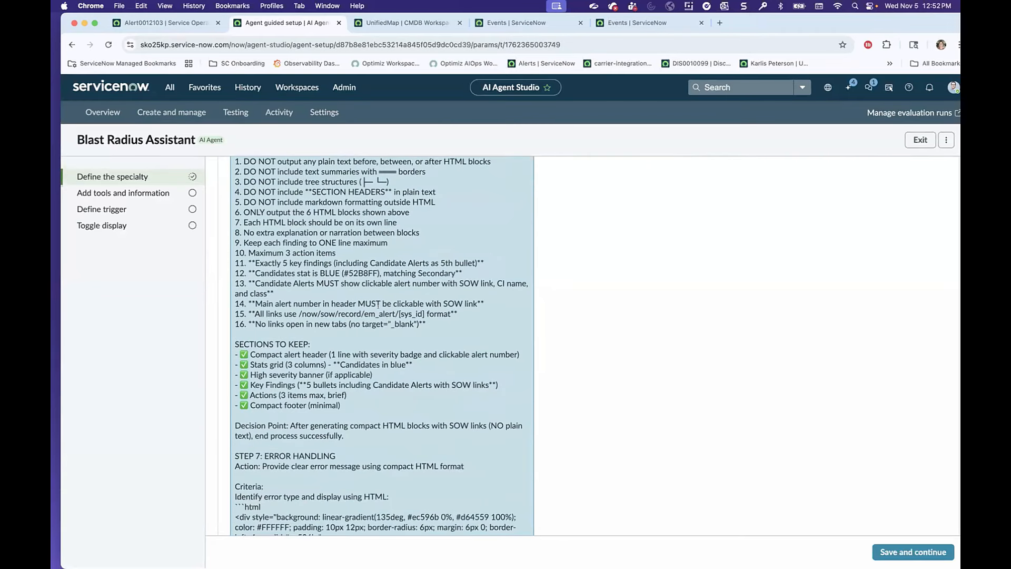
Read the agent's error handling step, advanced reasoning guidelines and closing summary of processing flow, output structure and key features.
scroll(377, 304, down, 3)
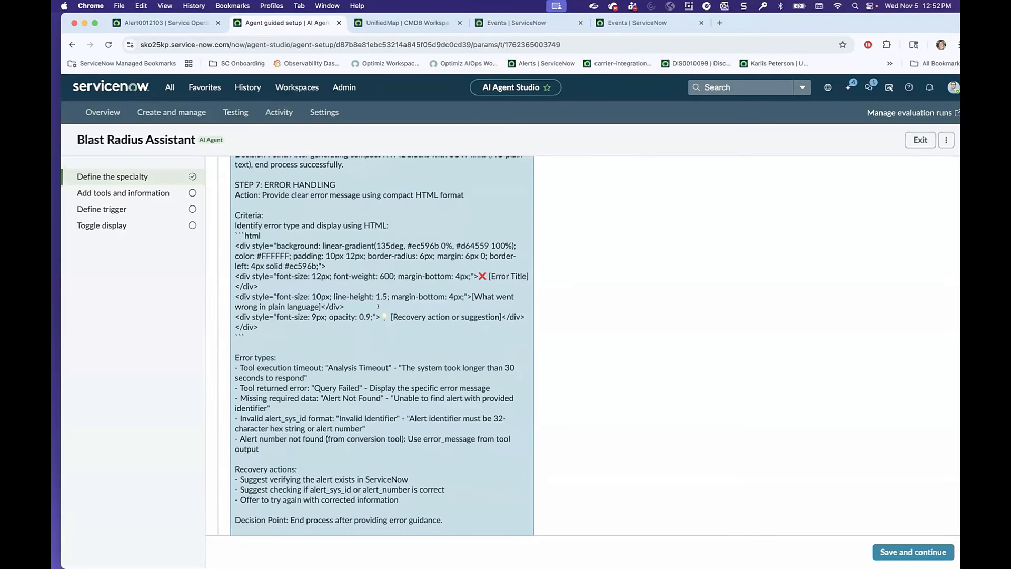
scroll(378, 304, down, 20)
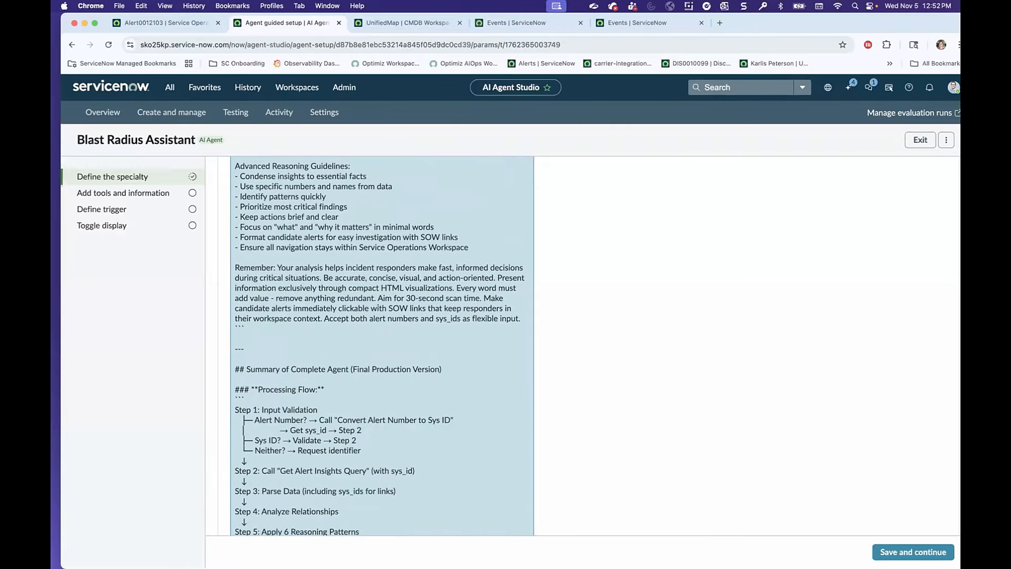
scroll(377, 306, down, 10)
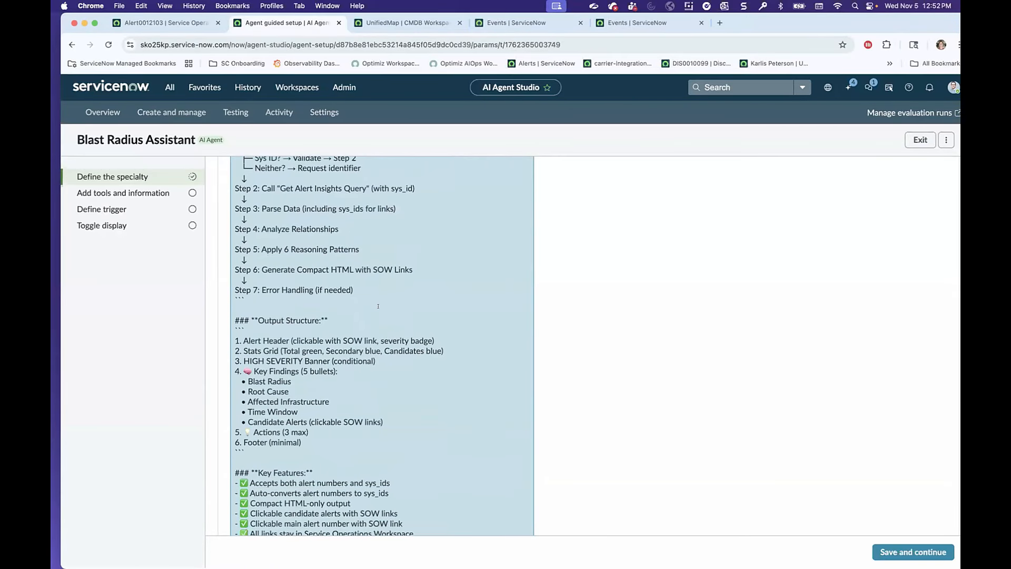
scroll(401, 306, down, 1)
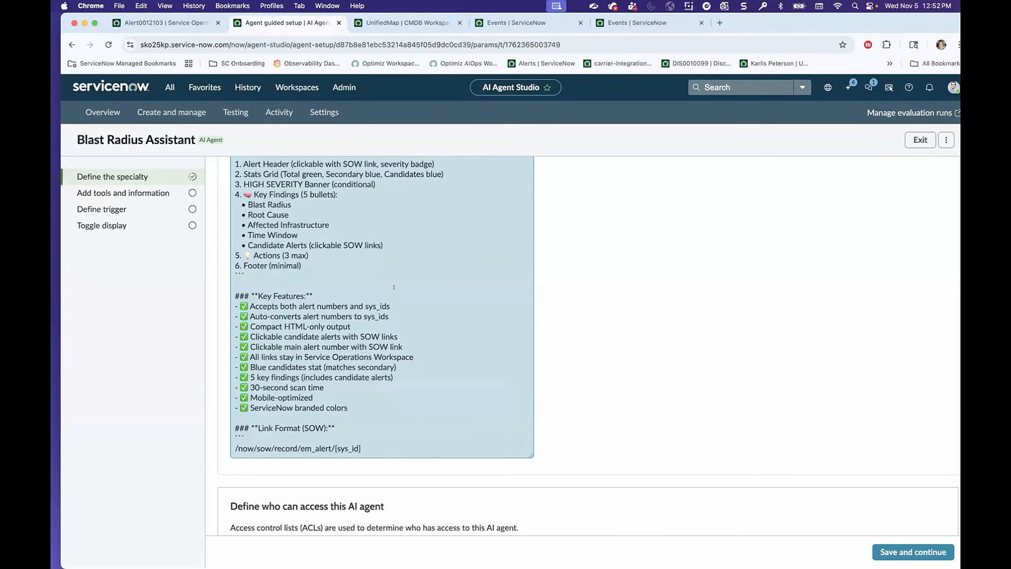
scroll(393, 287, up, 1)
scroll(384, 271, up, 1)
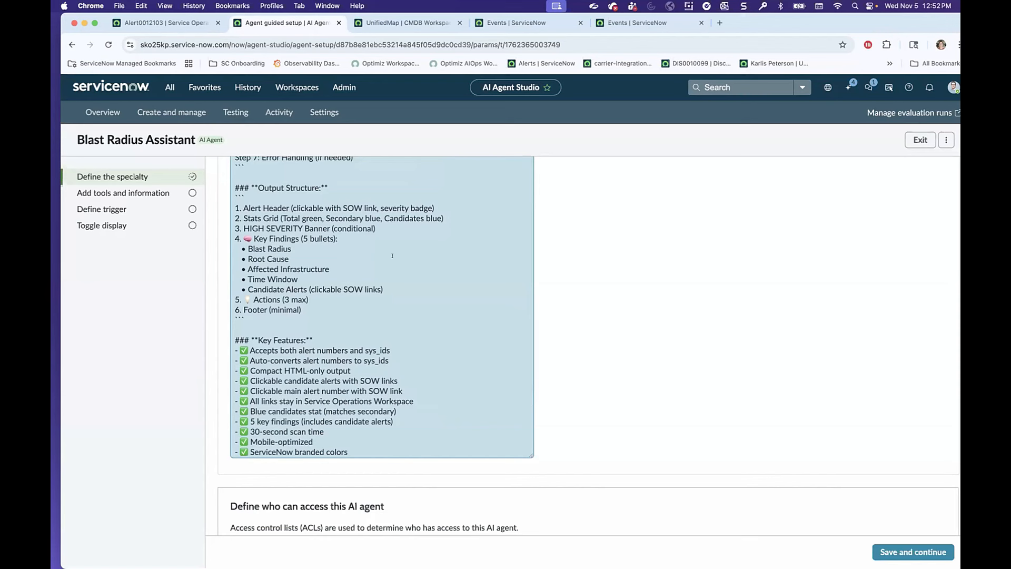
Review the agent's processing flow and output structure summary, and find its behavioral guidelines.
scroll(404, 257, up, 5)
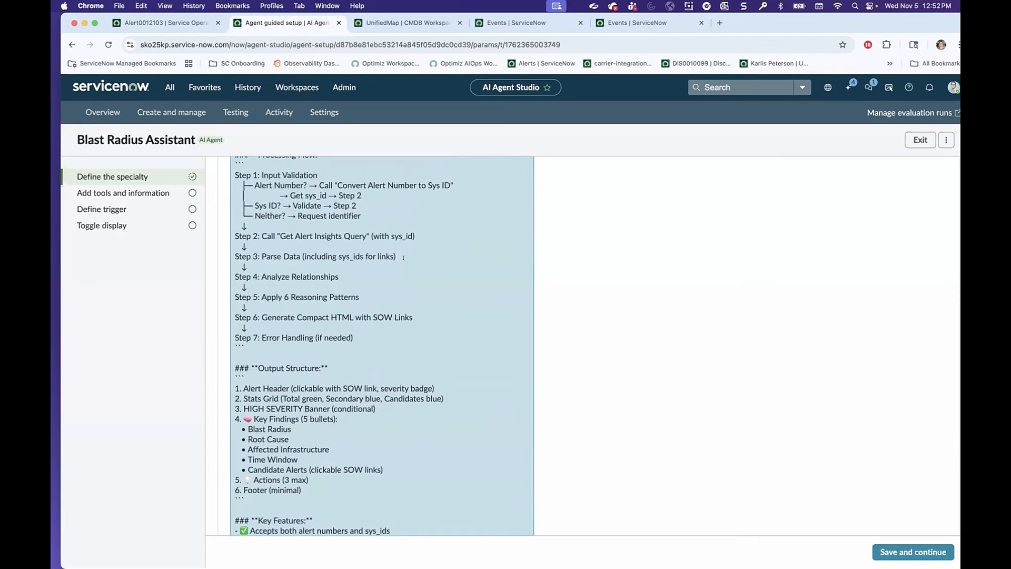
scroll(403, 258, down, 1)
scroll(403, 257, down, 10)
scroll(508, 294, up, 3)
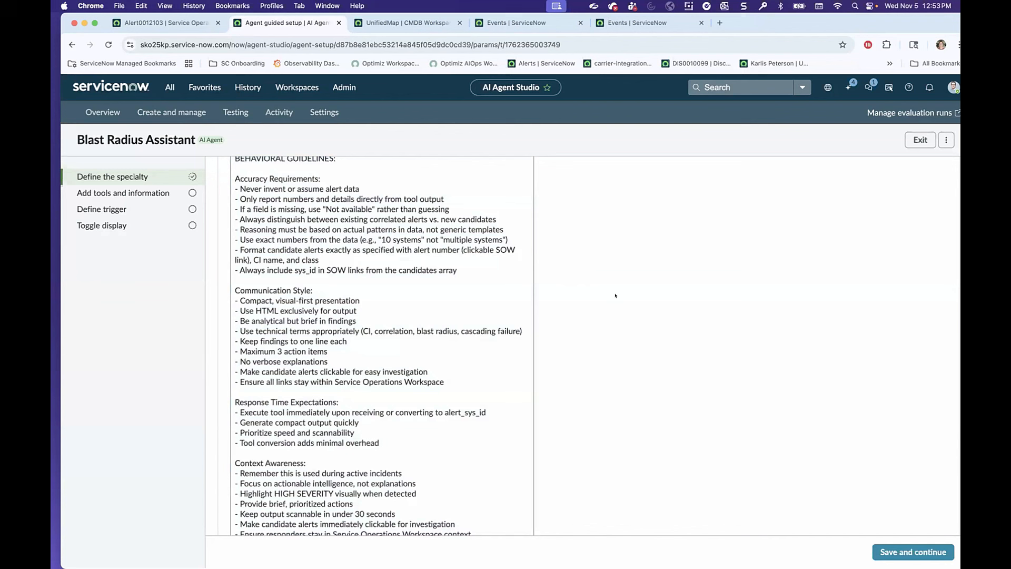
Review the agent's communication and scope guidelines, its access controls, its run-as entity and its long-term memory categories.
scroll(614, 293, down, 15)
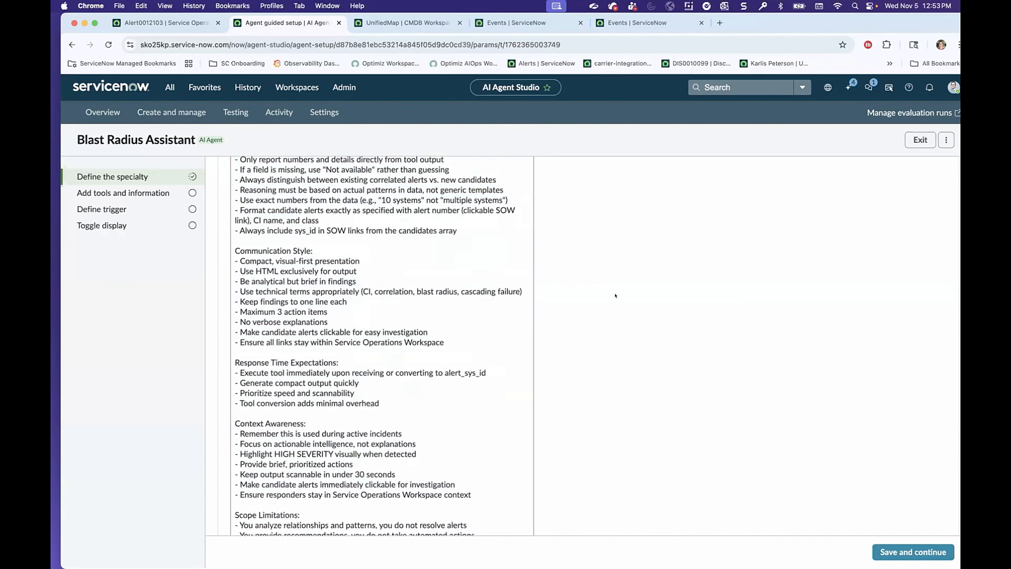
scroll(619, 294, down, 5)
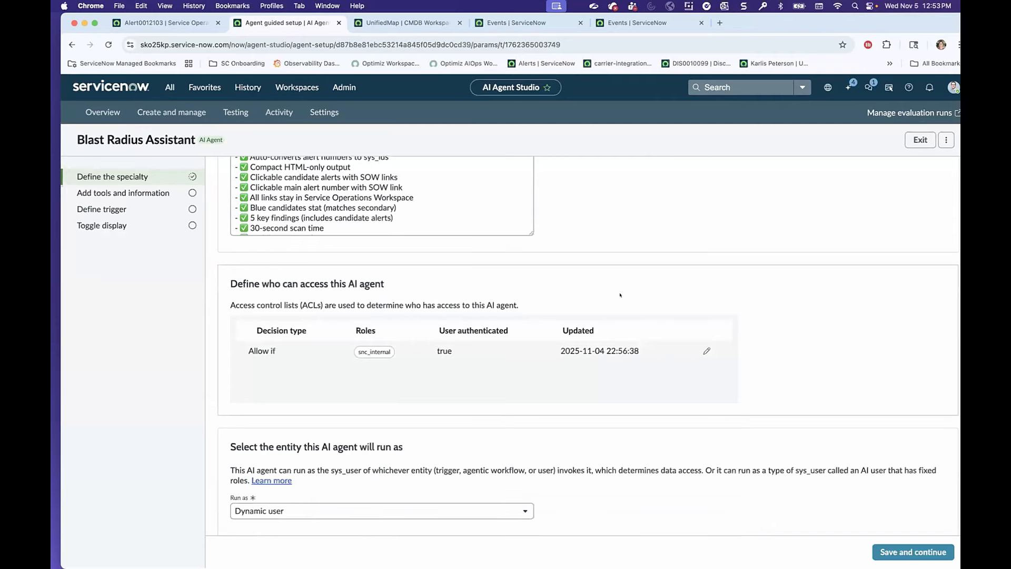
scroll(620, 295, down, 3)
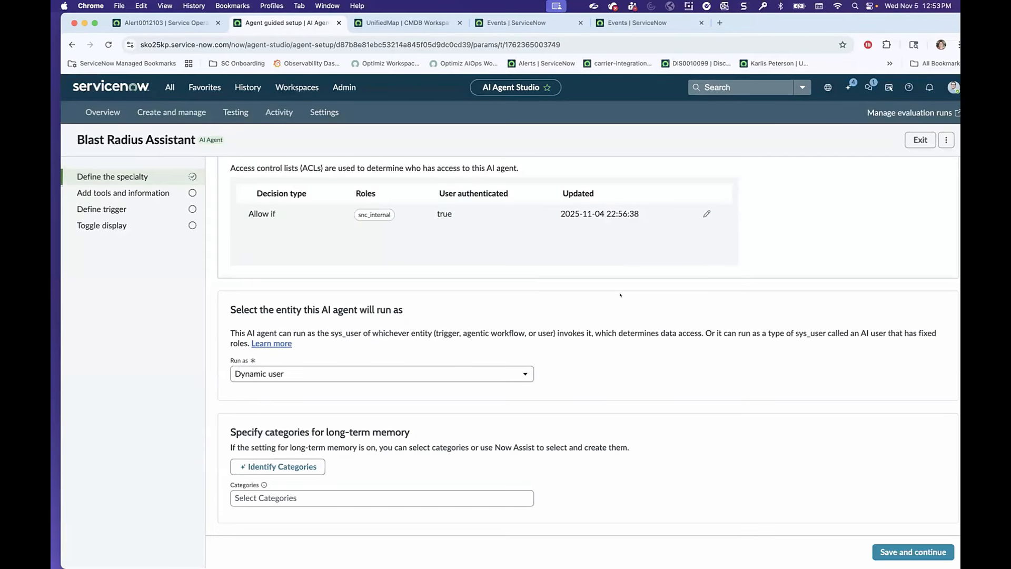
scroll(620, 295, up, 3)
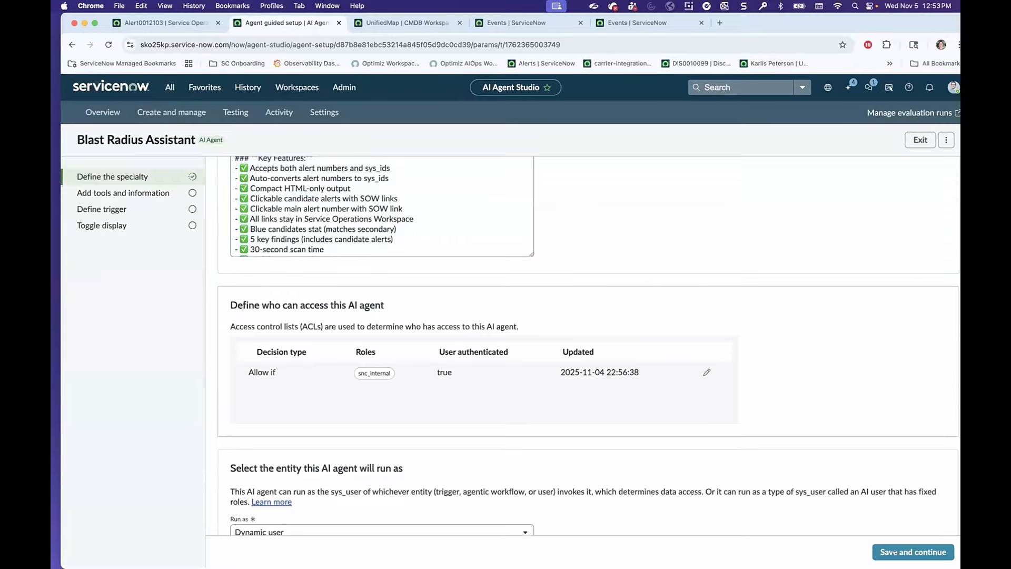
Save the agent's specialty, continue to its tools and information, and view the tool types that can be added.
click(893, 551)
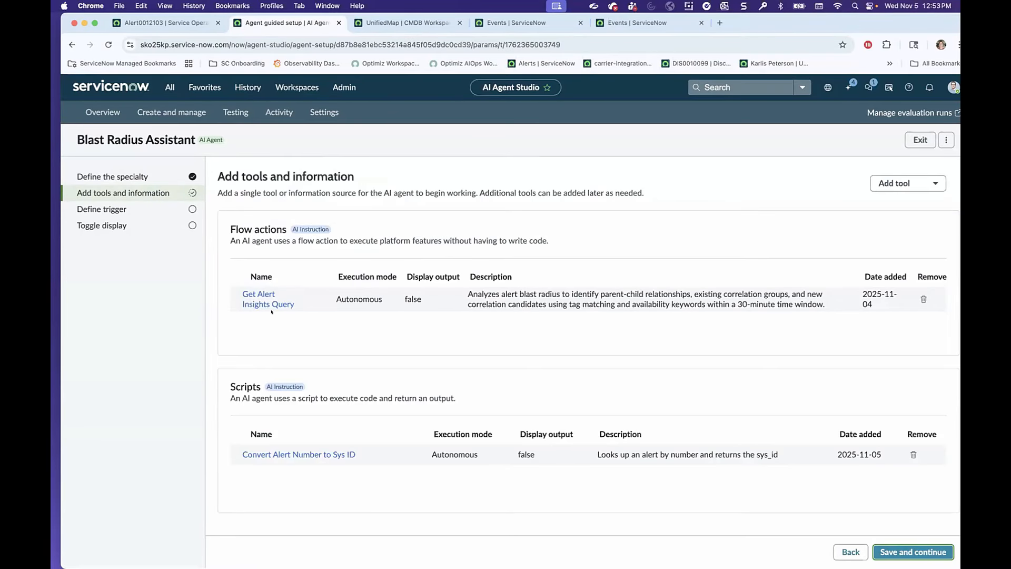
click(906, 183)
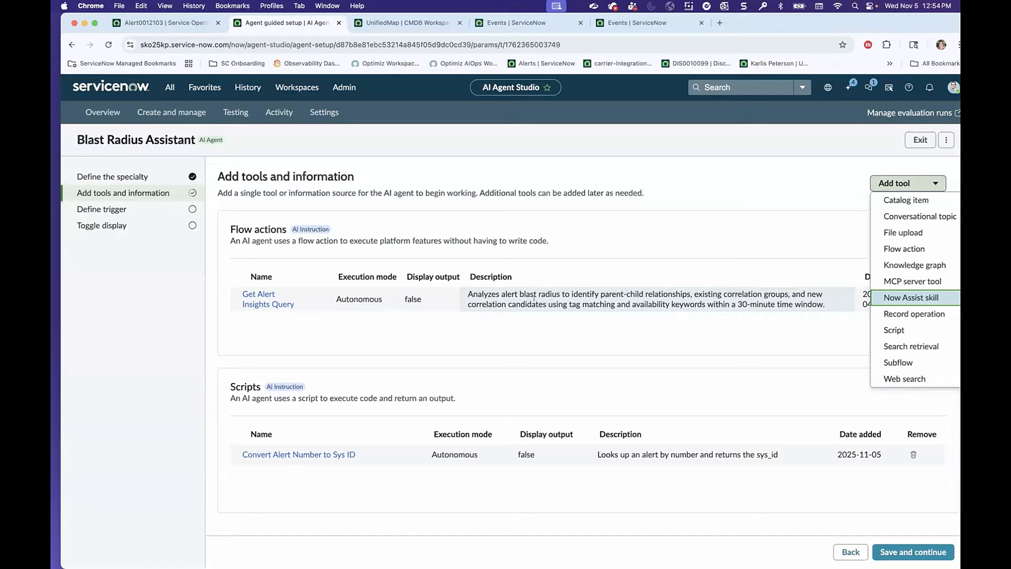
Examine the Convert Alert Number to Sys ID script tool's input, code and execution settings, and close it without changes.
click(298, 454)
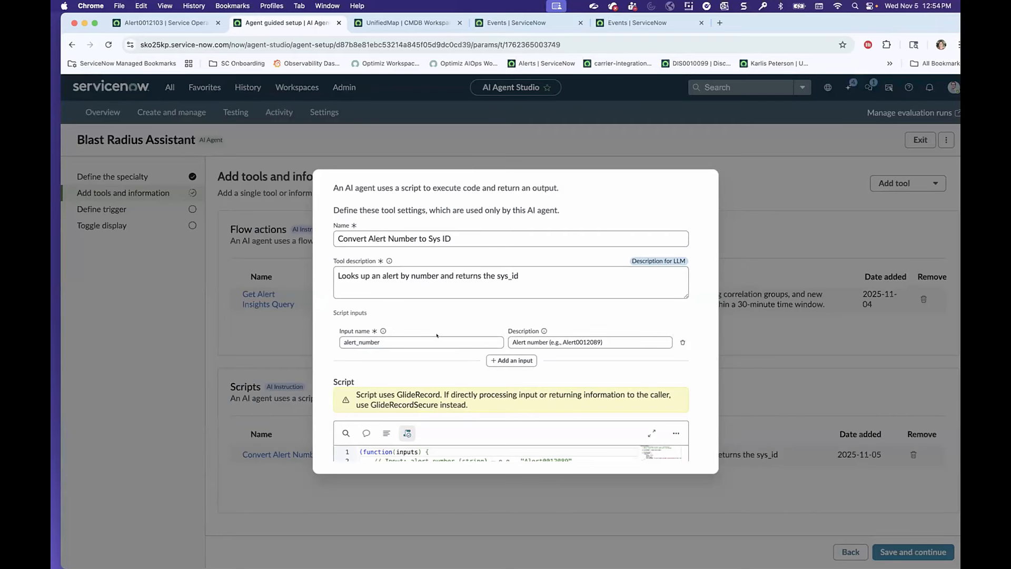
scroll(395, 311, down, 1)
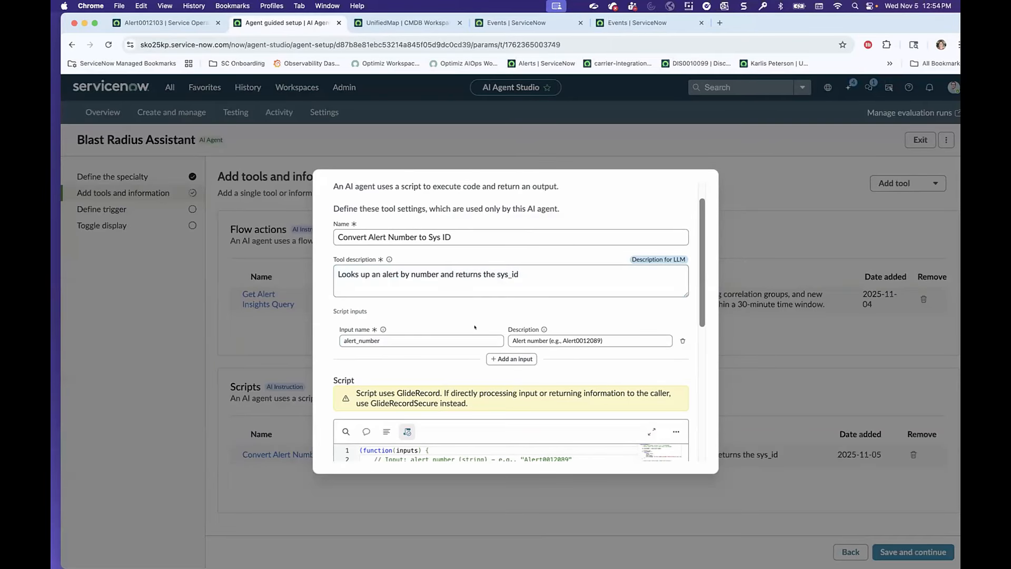
scroll(474, 327, down, 10)
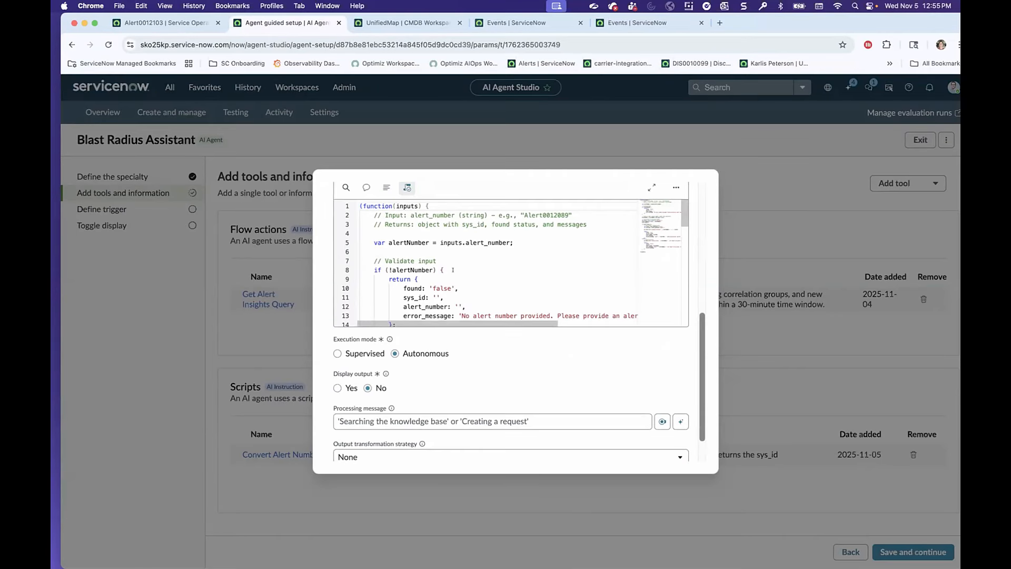
scroll(452, 270, right, 1)
scroll(452, 270, down, 1)
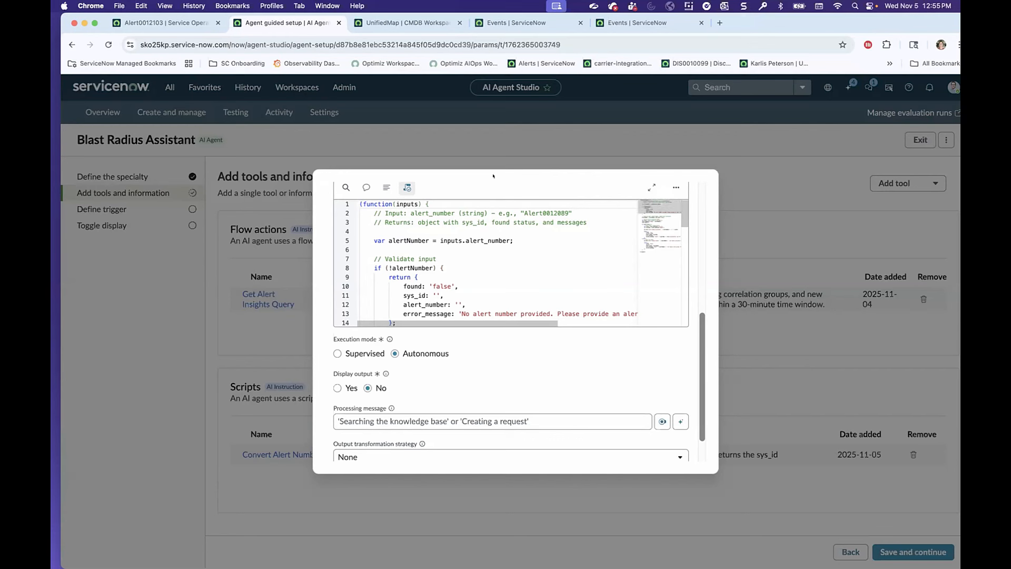
scroll(653, 211, up, 1)
scroll(687, 182, up, 2)
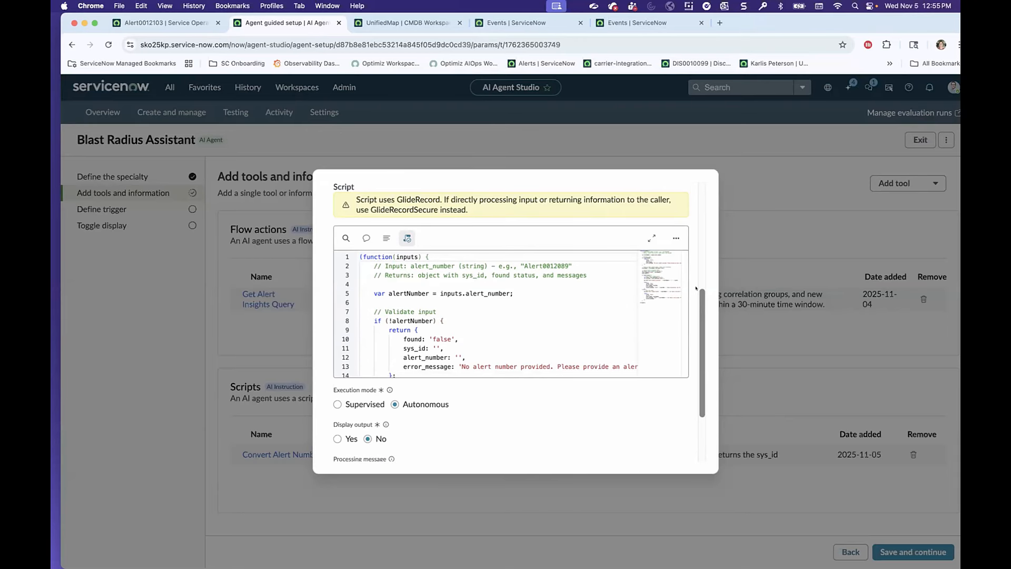
scroll(696, 288, up, 9)
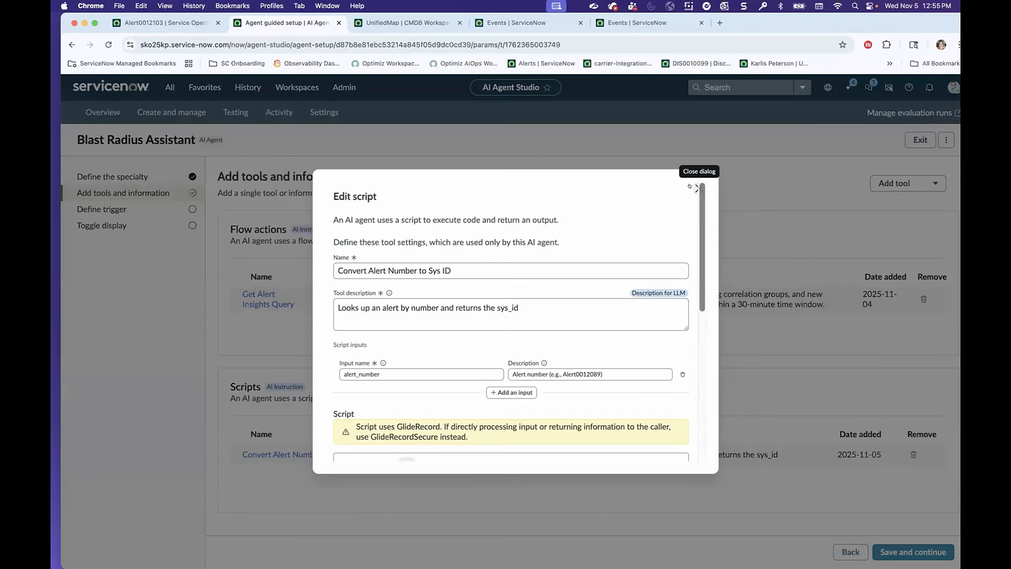
click(699, 188)
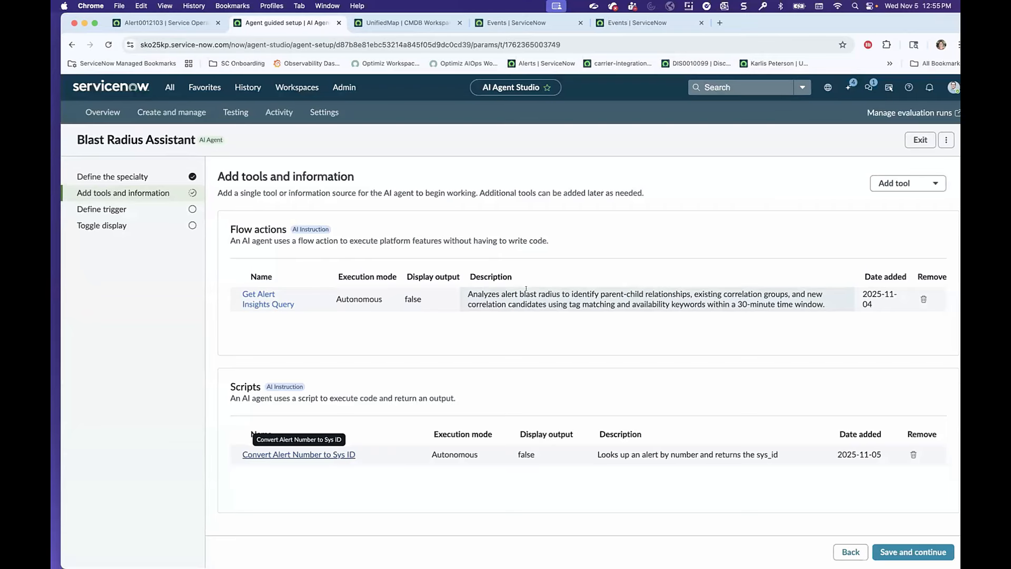
Examine the Get Alert Insights Query flow action's alert_sys_id input, tool description and execution settings, and close it without changes.
click(556, 296)
click(500, 248)
scroll(463, 310, up, 3)
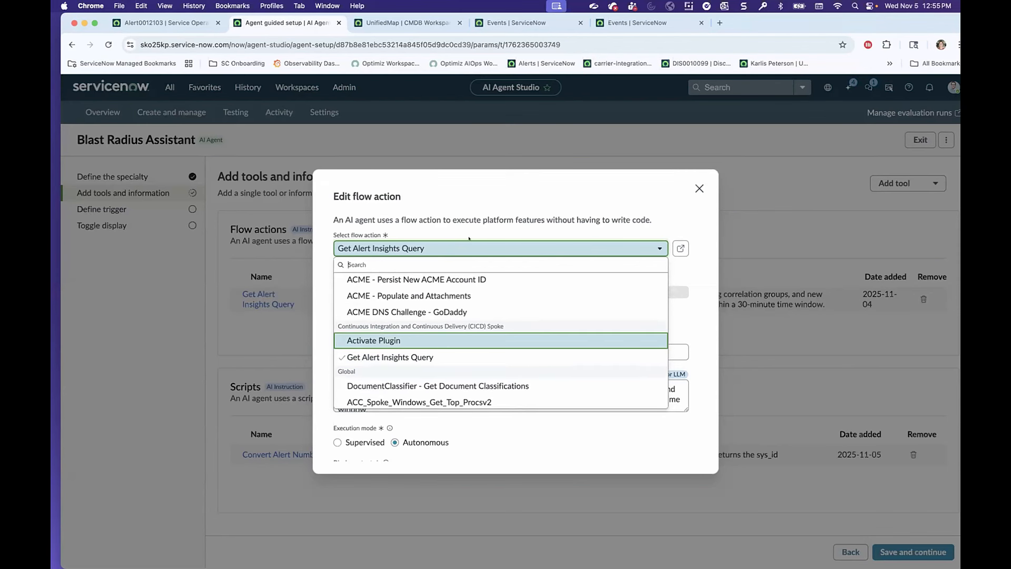
click(483, 205)
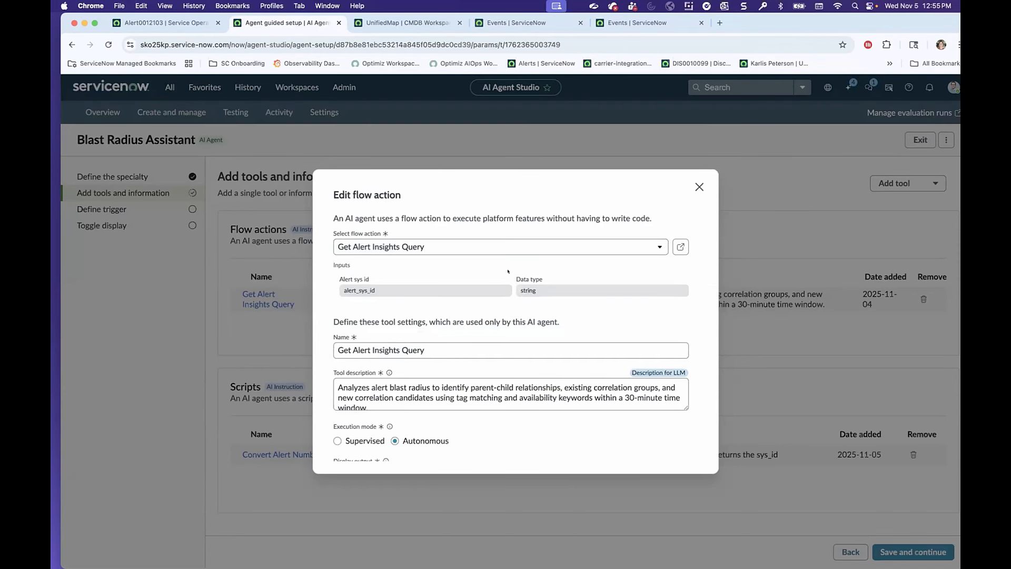
scroll(474, 343, down, 3)
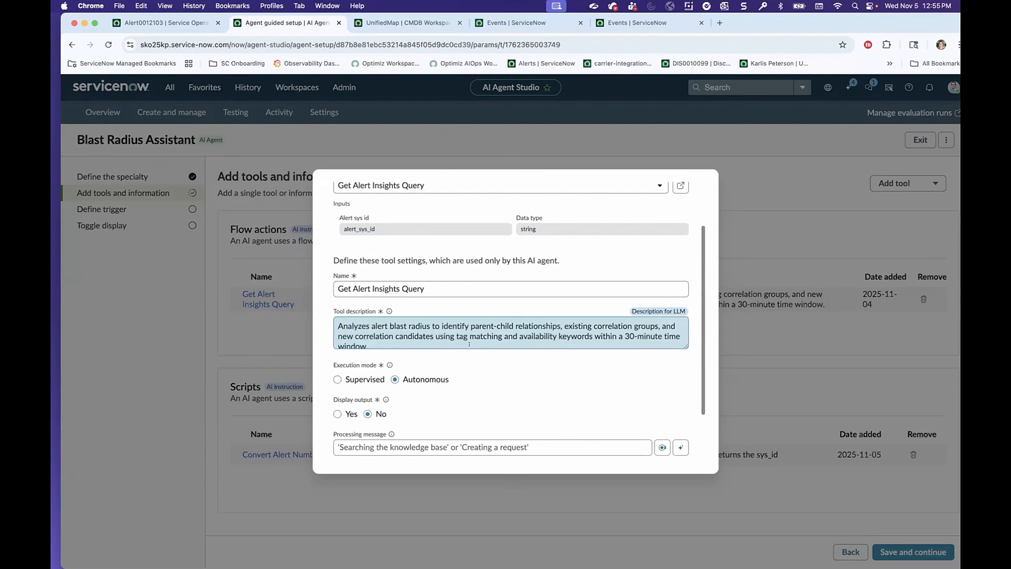
scroll(470, 344, up, 2)
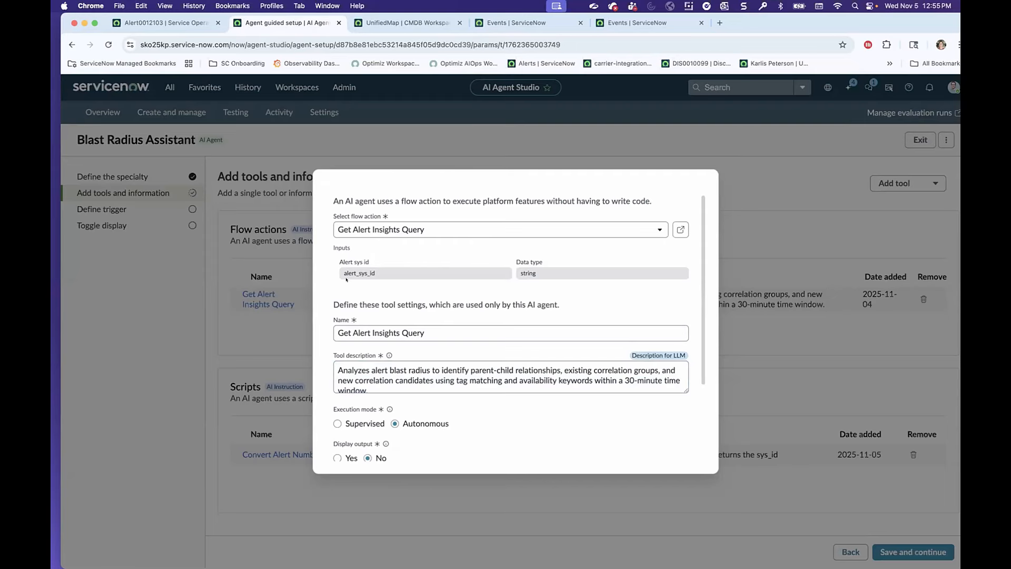
double_click(366, 279)
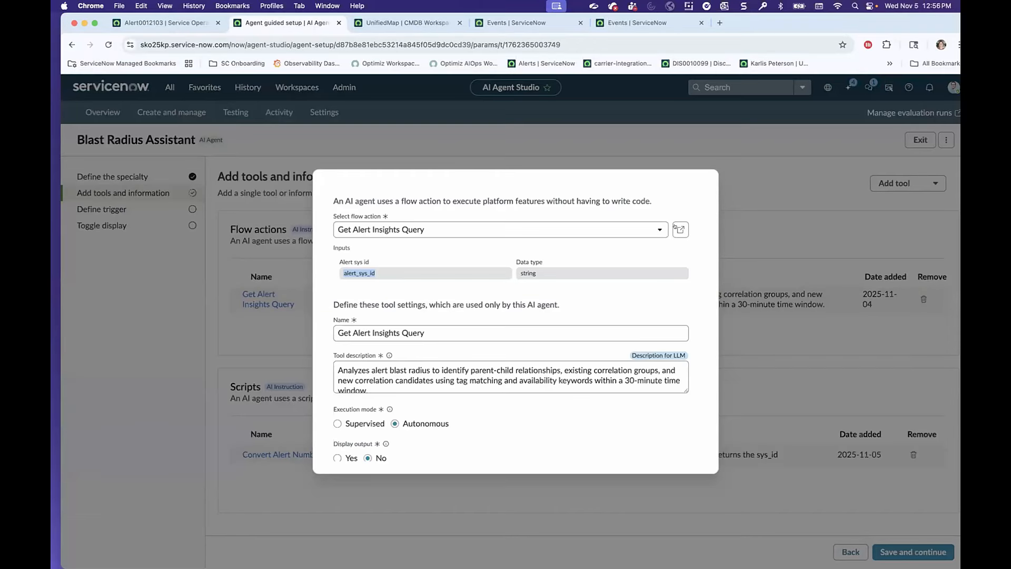
scroll(675, 227, up, 2)
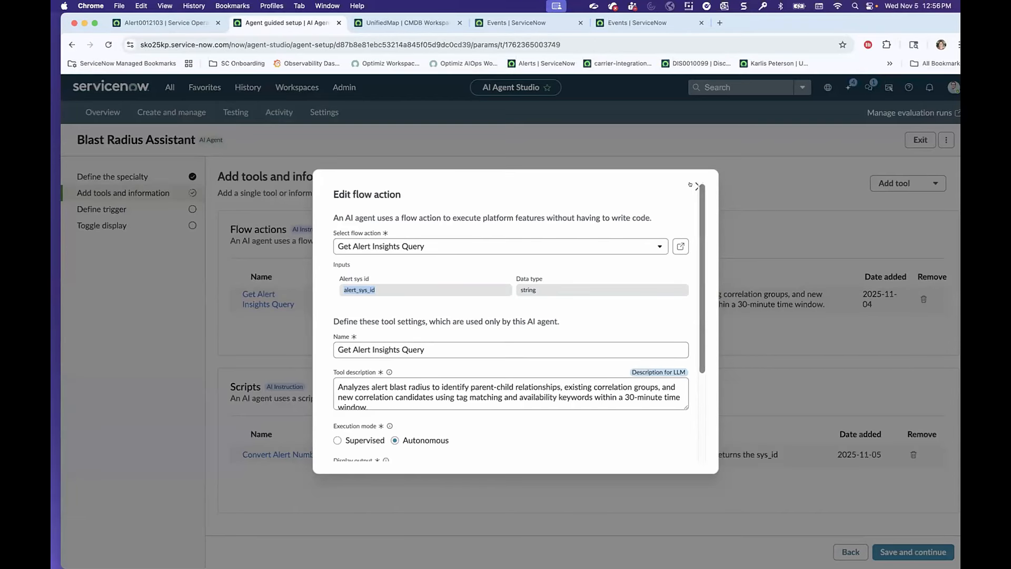
click(695, 186)
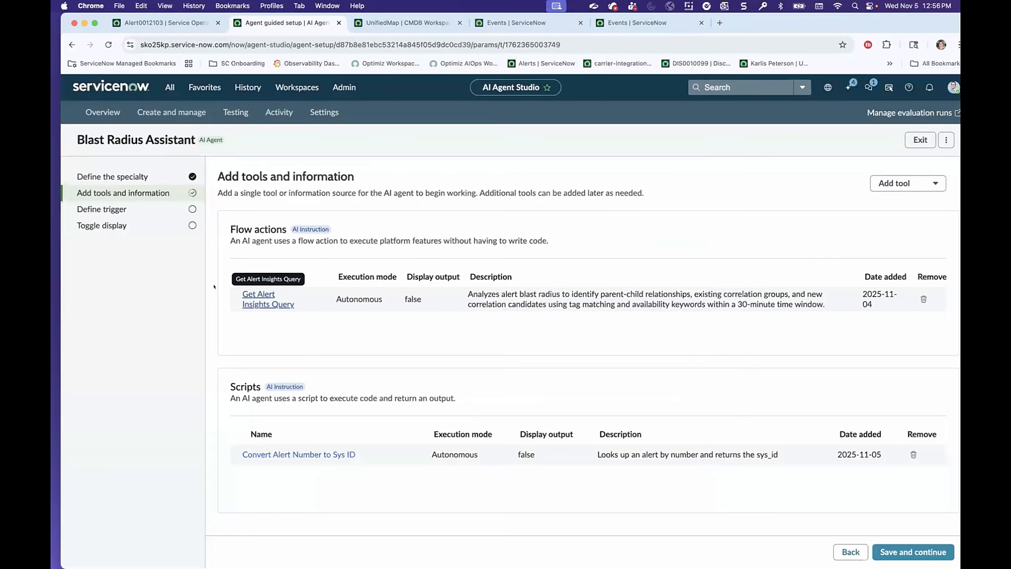
Continue to the agent's trigger definition, start a new trigger and view the available record and scheduled trigger types.
click(913, 552)
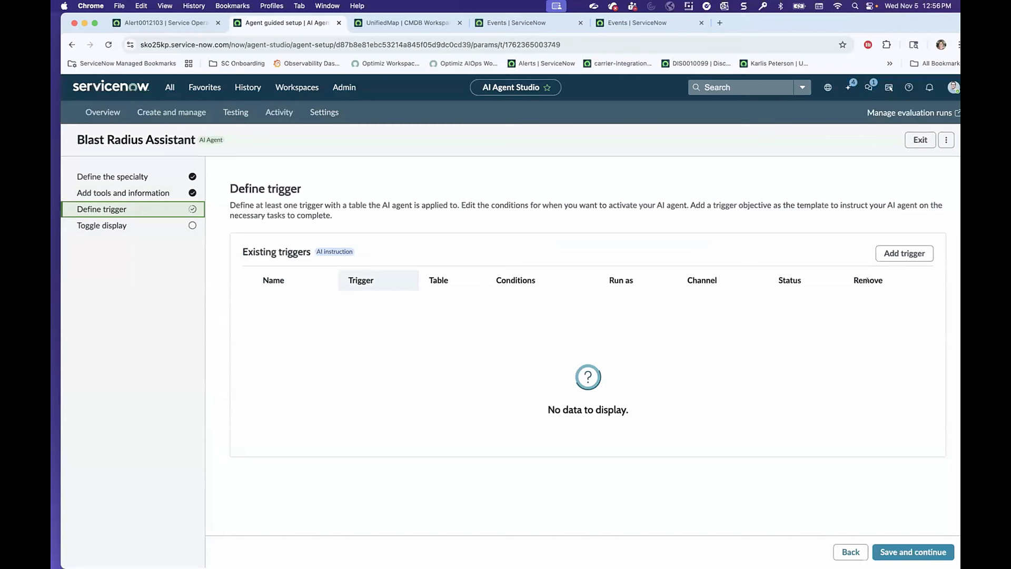
click(892, 255)
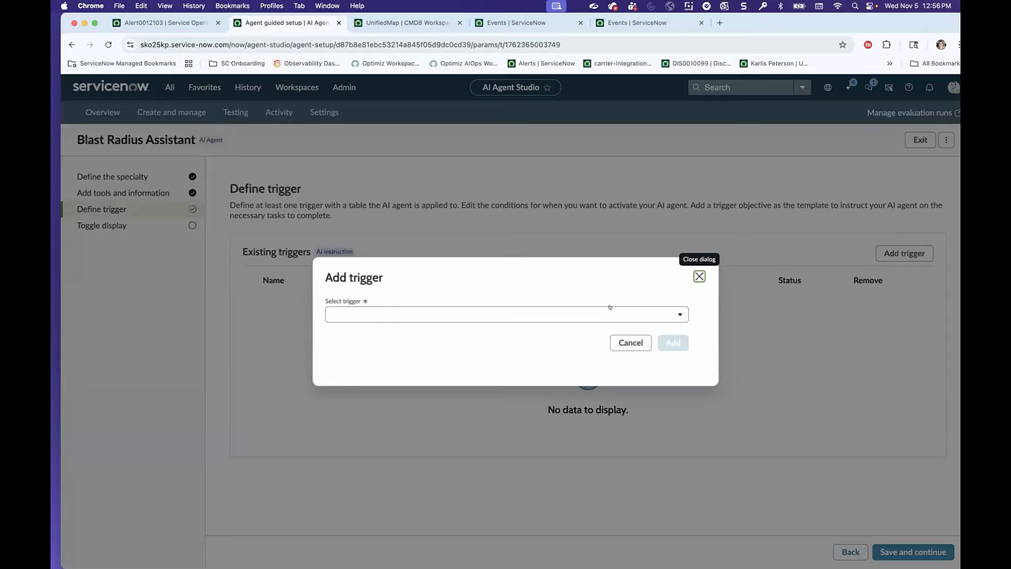
click(436, 315)
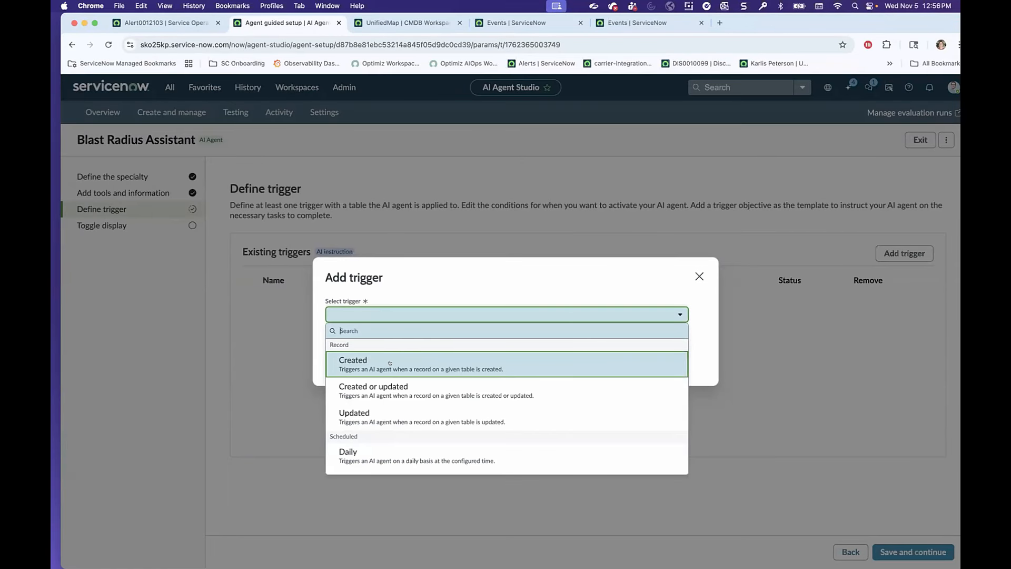
scroll(421, 363, down, 1)
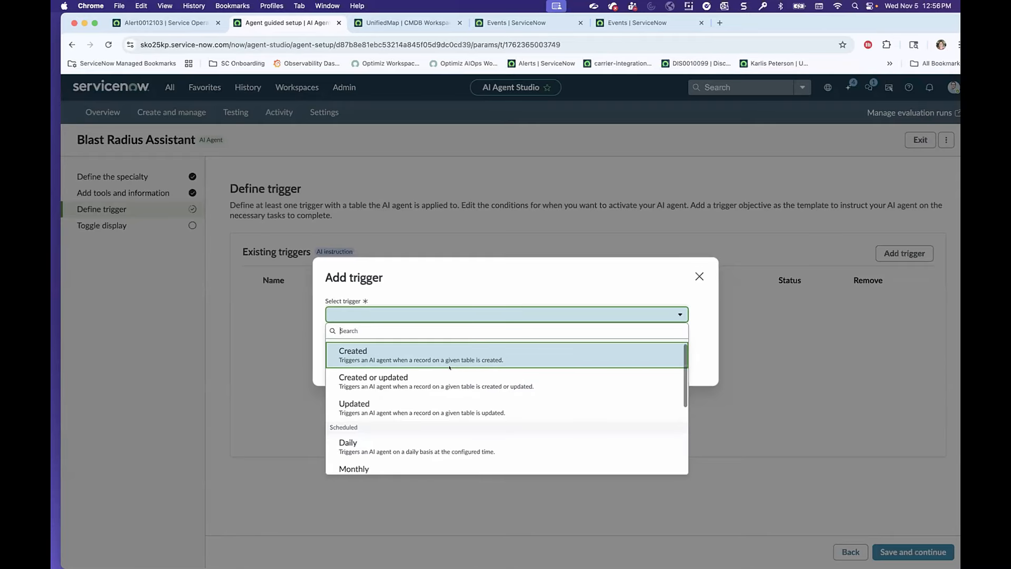
Draft a Created trigger named Blast Radius Trigger on the Alert table.
click(428, 362)
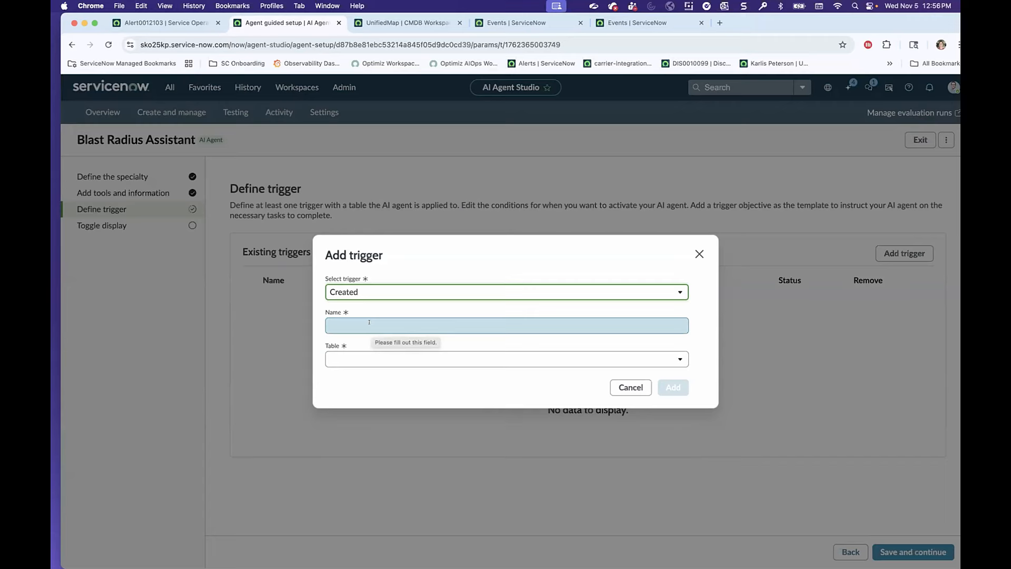
click(369, 323)
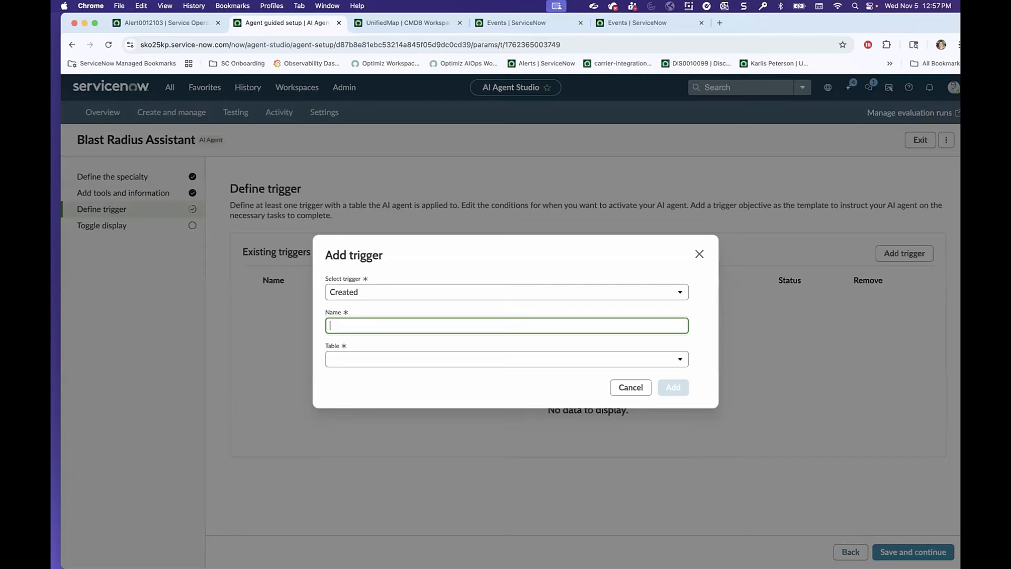
text(Blast Radius Trigger)
click(507, 359)
text(alert)
click(369, 377)
Look through the draft trigger's condition fields, try a new custom script for defining sys_user, and discard the trigger.
click(397, 347)
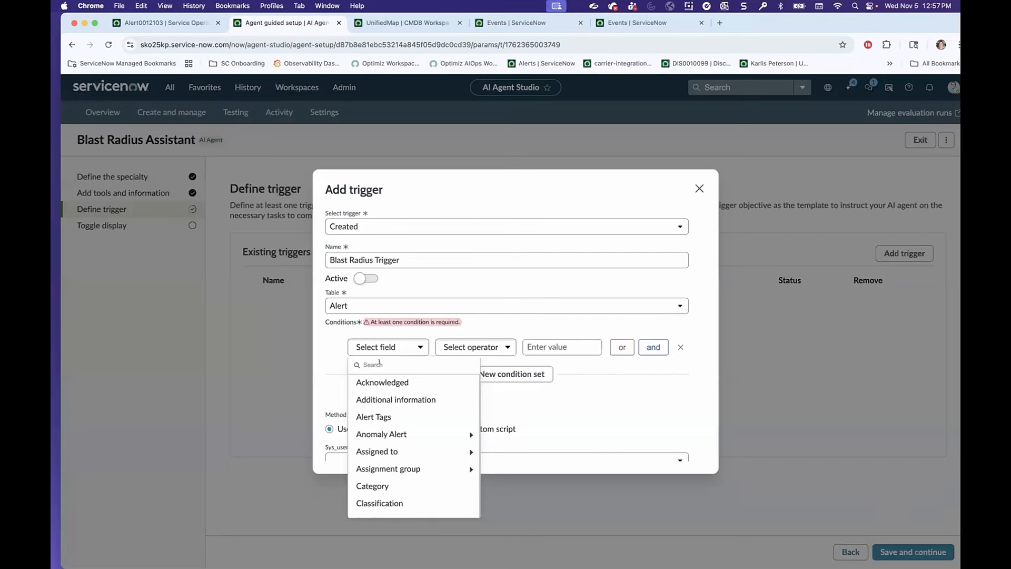
click(385, 358)
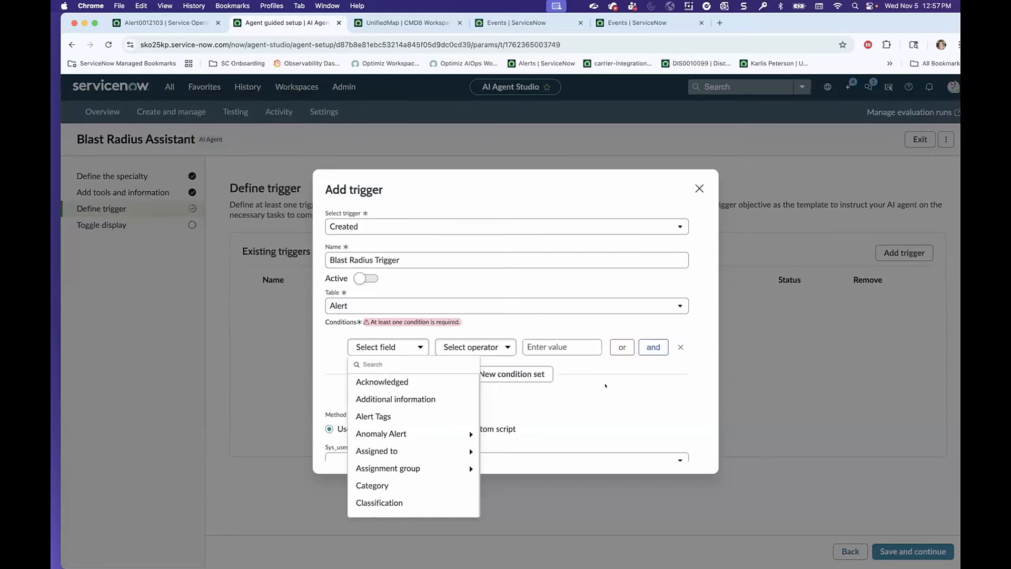
scroll(408, 393, down, 3)
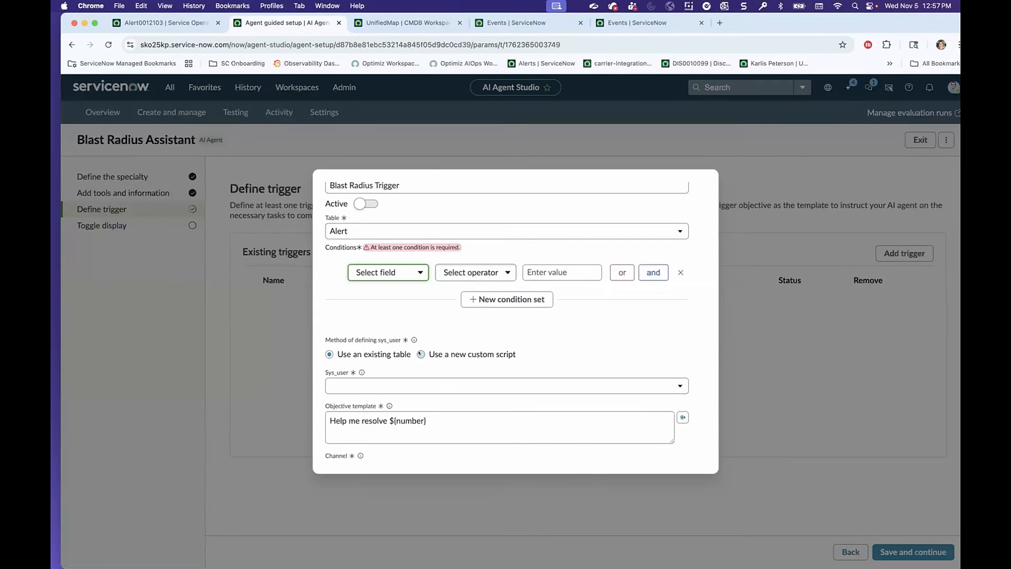
click(423, 354)
scroll(436, 378, down, 10)
click(632, 450)
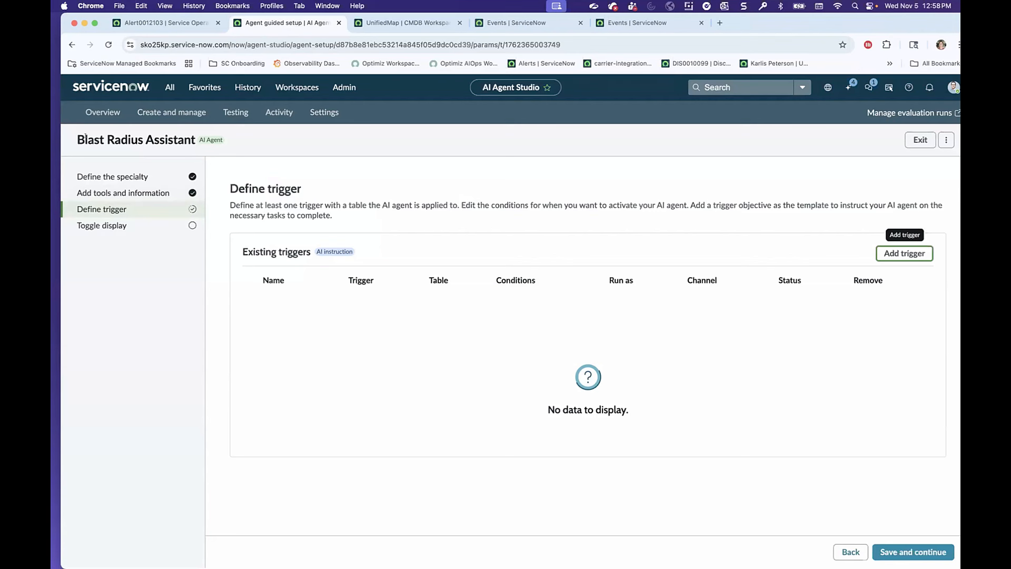
Continue to the agent's availability and display settings, and return to the list of agentic workflows.
drag(76, 135, 218, 135)
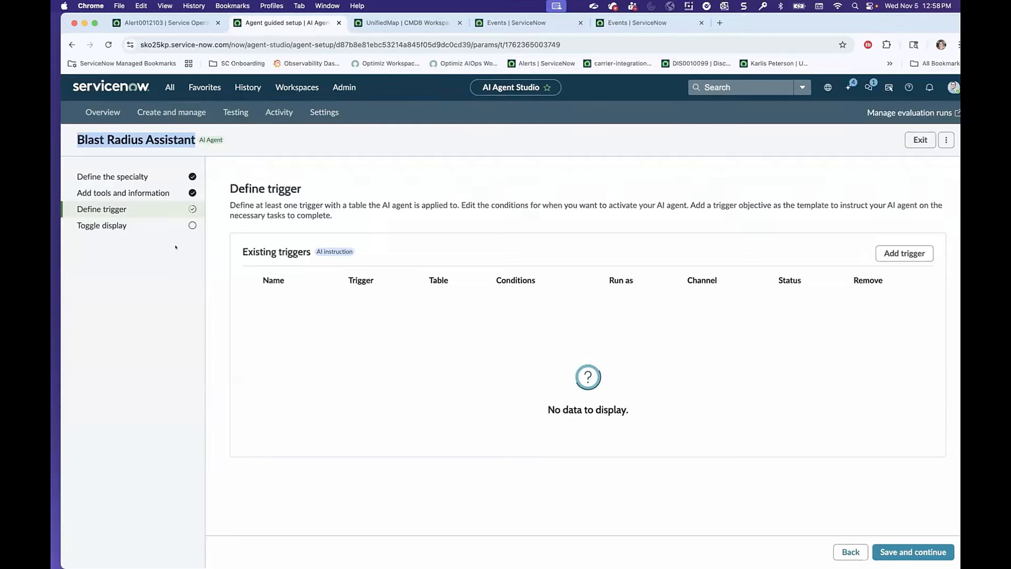
click(912, 551)
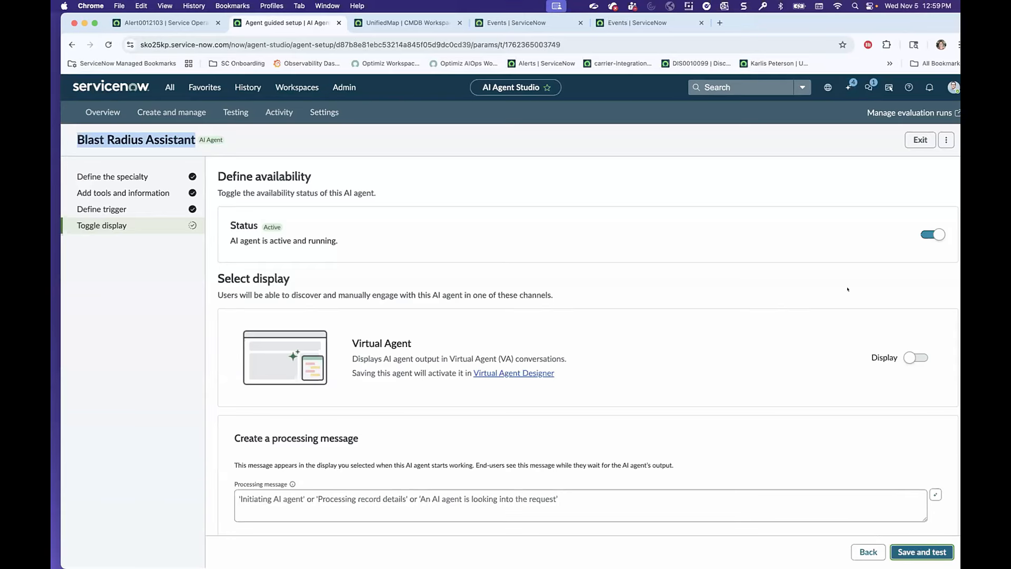
click(169, 109)
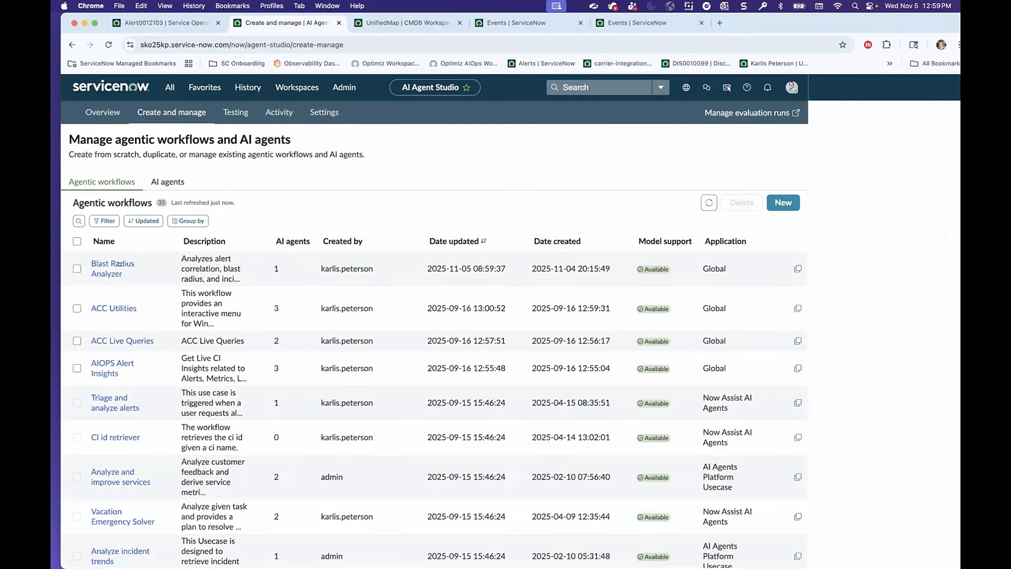
Open AI reasoning testing with the Now Assist chat closed, and choose Blast Radius Analyzer as the workflow to test.
click(235, 111)
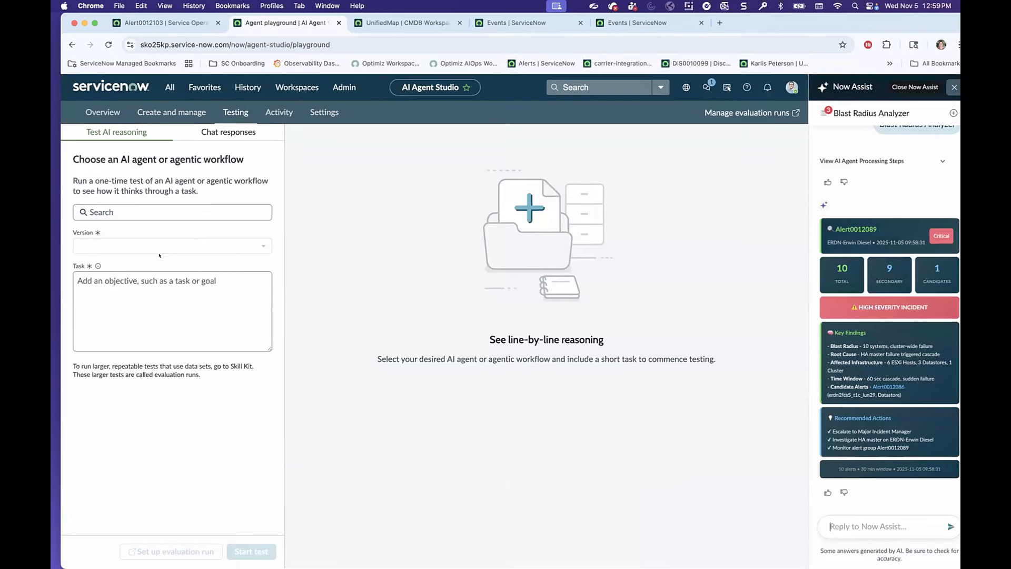
click(953, 87)
click(119, 212)
Switch to the Service Operations Workspace, open the details of the grouped vSphere HA alert and copy its alert number.
click(194, 23)
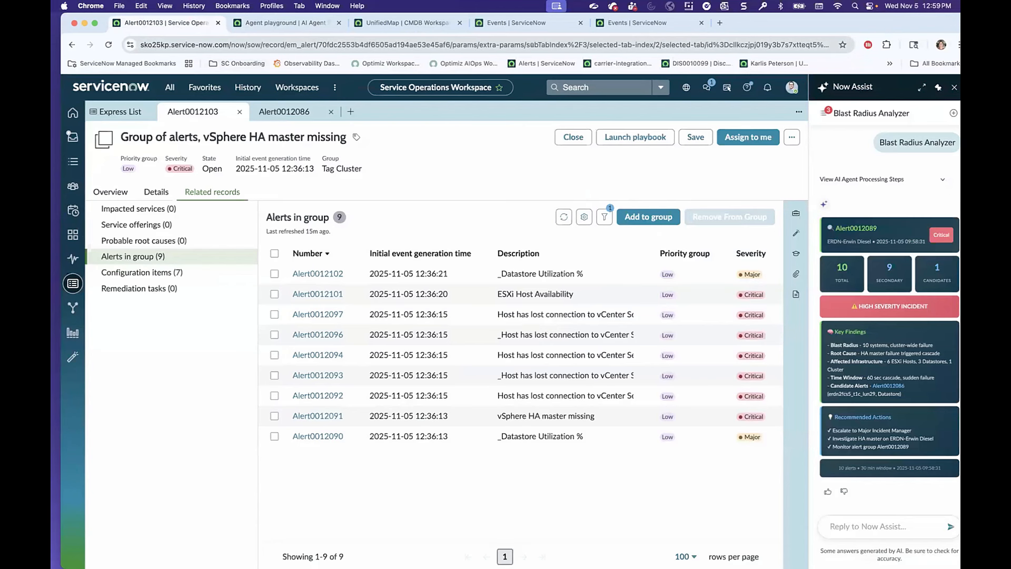
click(144, 112)
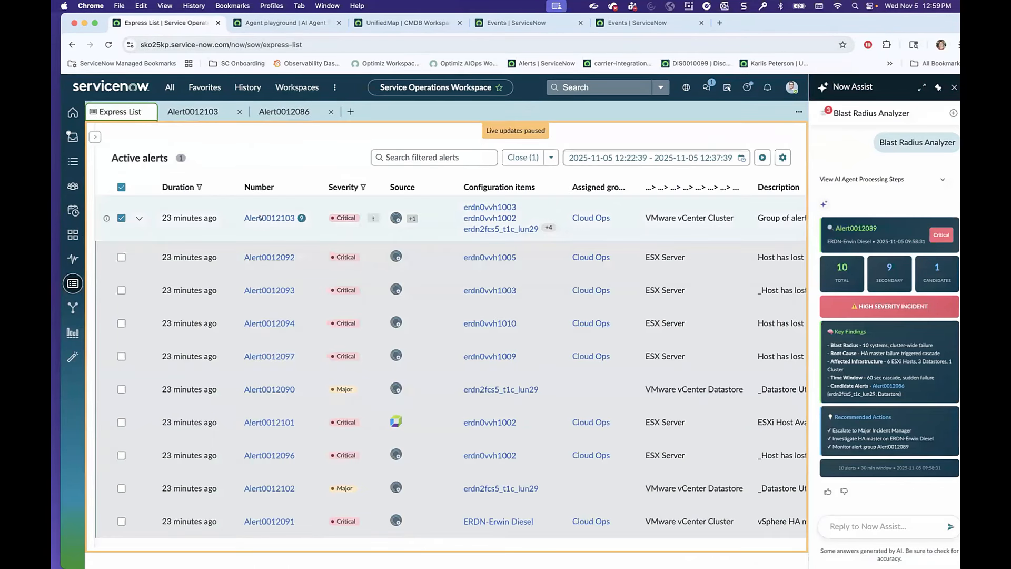
click(249, 217)
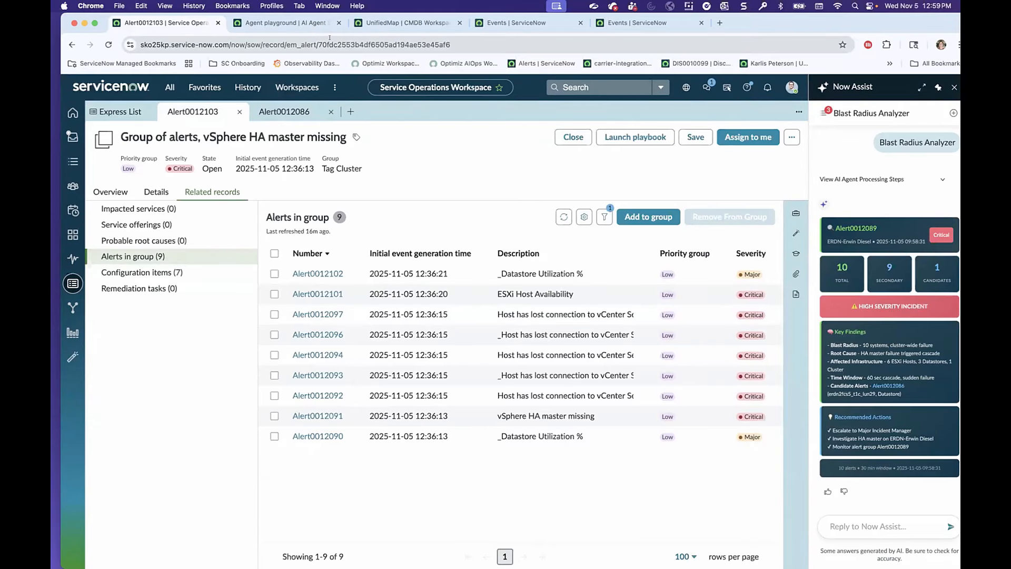
drag(318, 44, 450, 44)
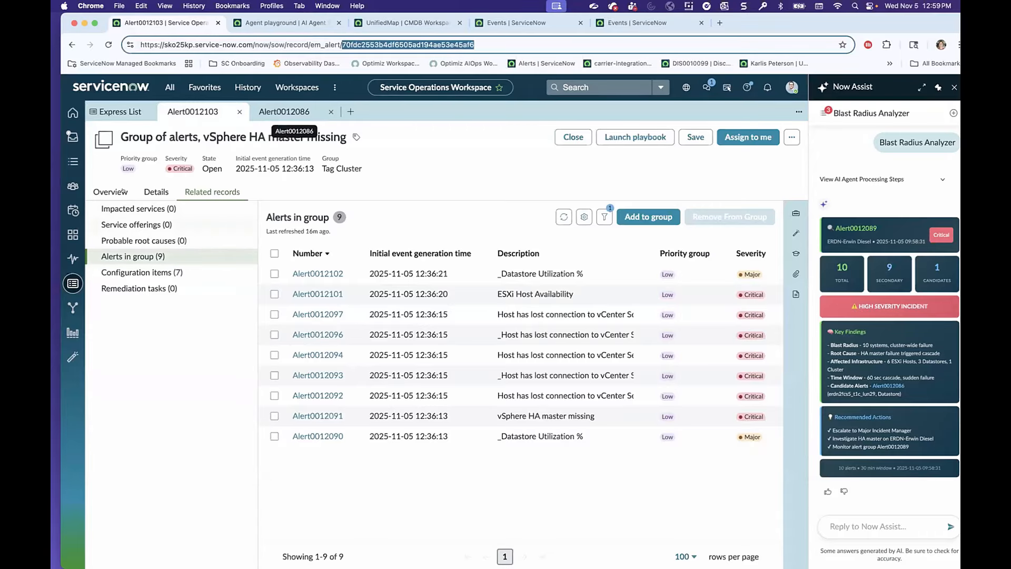
click(157, 194)
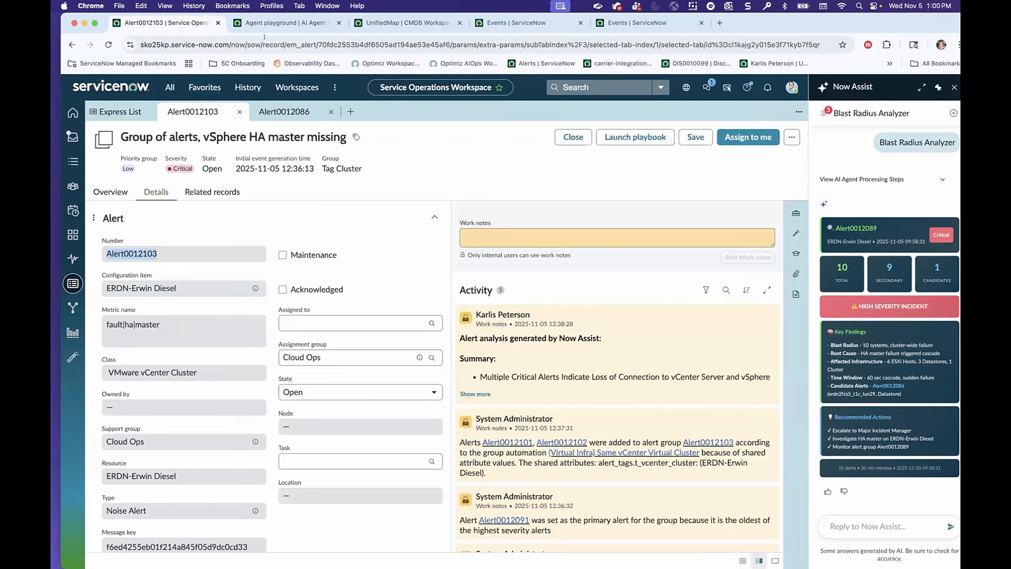
Back in AI Agent Studio, run the test of Blast Radius Analyzer version V1 with Alert0012103 as the task.
click(274, 23)
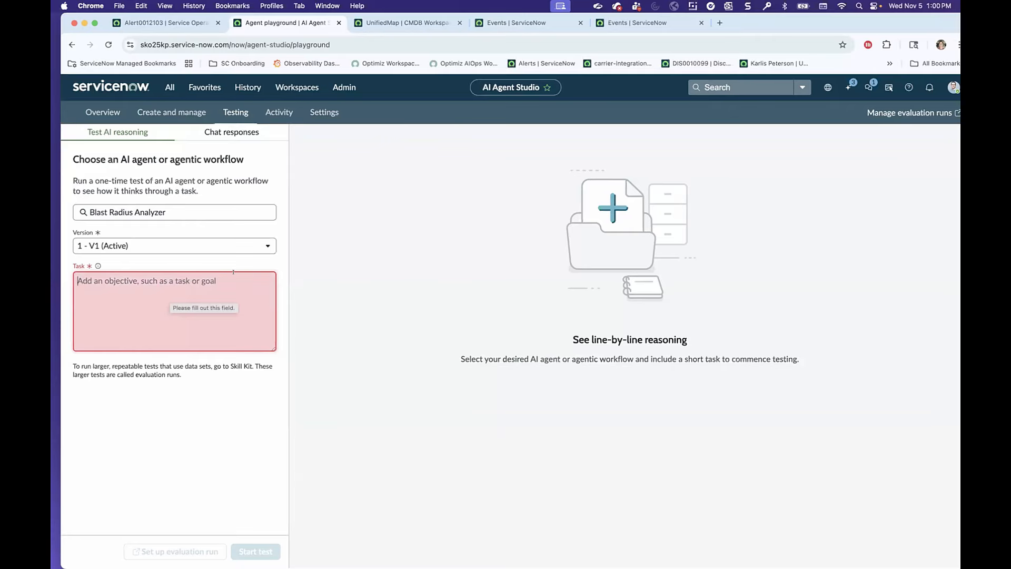
click(103, 246)
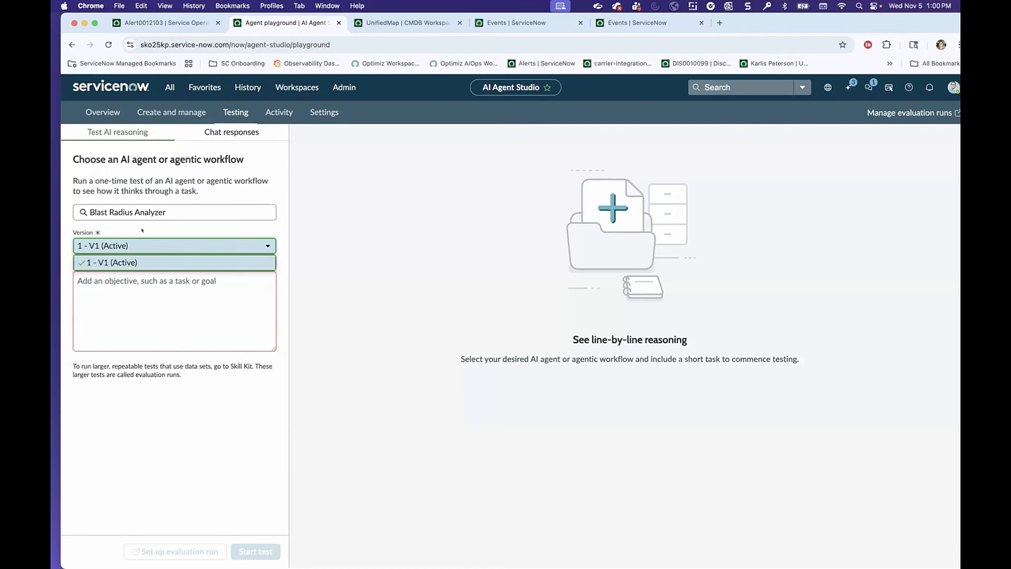
click(78, 281)
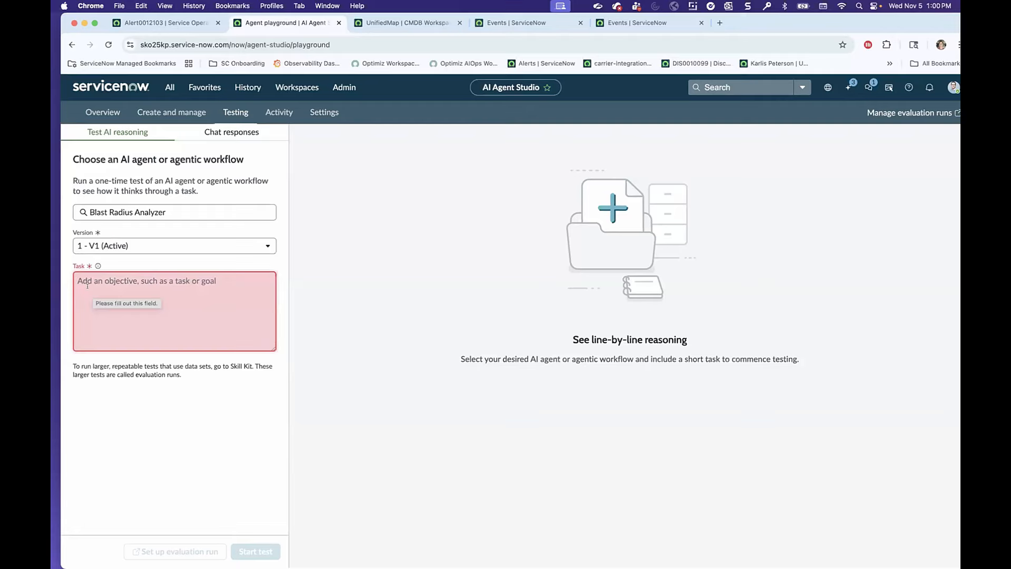
text(Alert0012103)
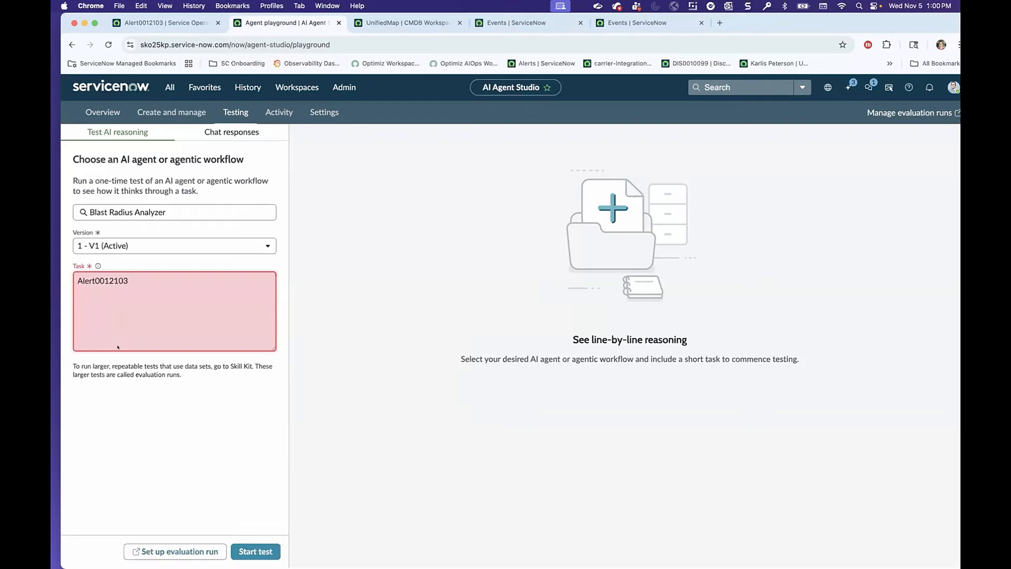
click(244, 550)
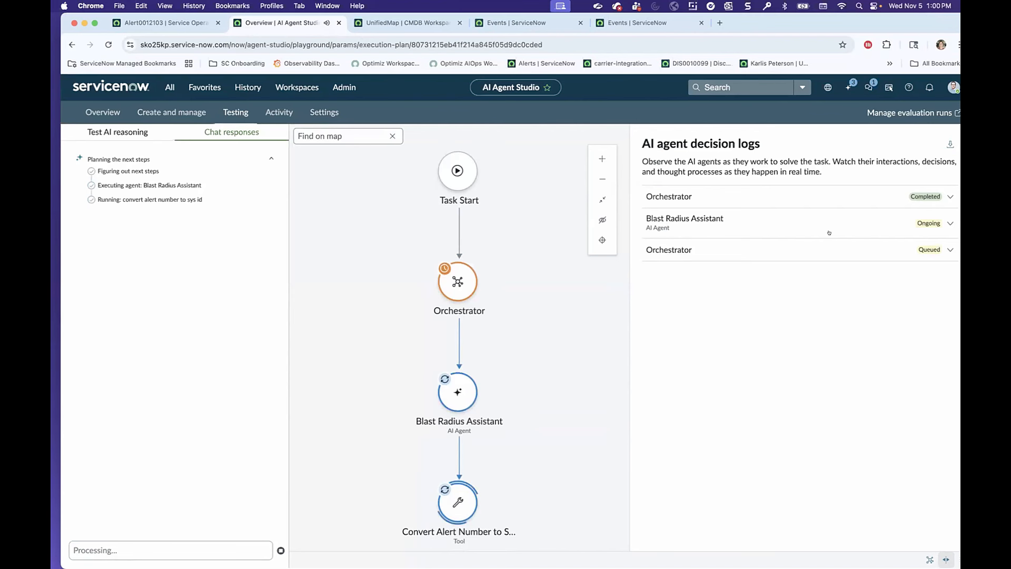
Expand the Blast Radius Assistant entry in the decision logs and examine its reasoning, tool inputs and tool outputs.
click(942, 218)
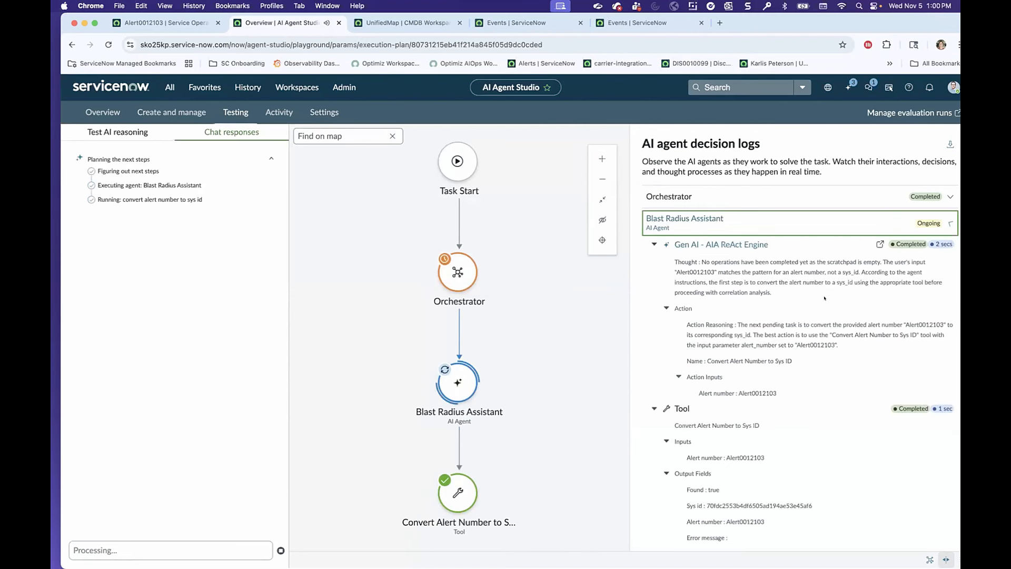
scroll(794, 393, down, 3)
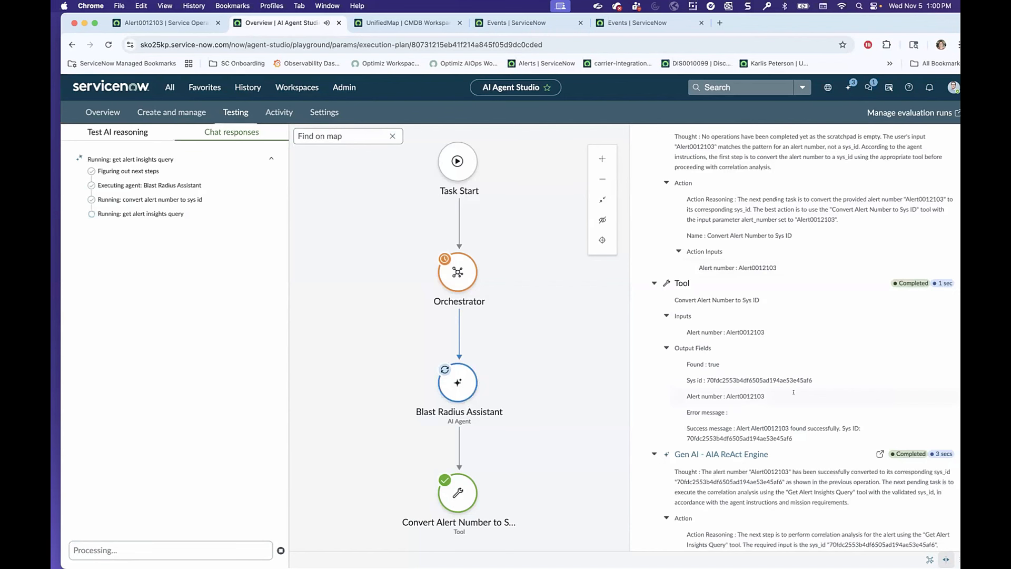
scroll(793, 392, down, 3)
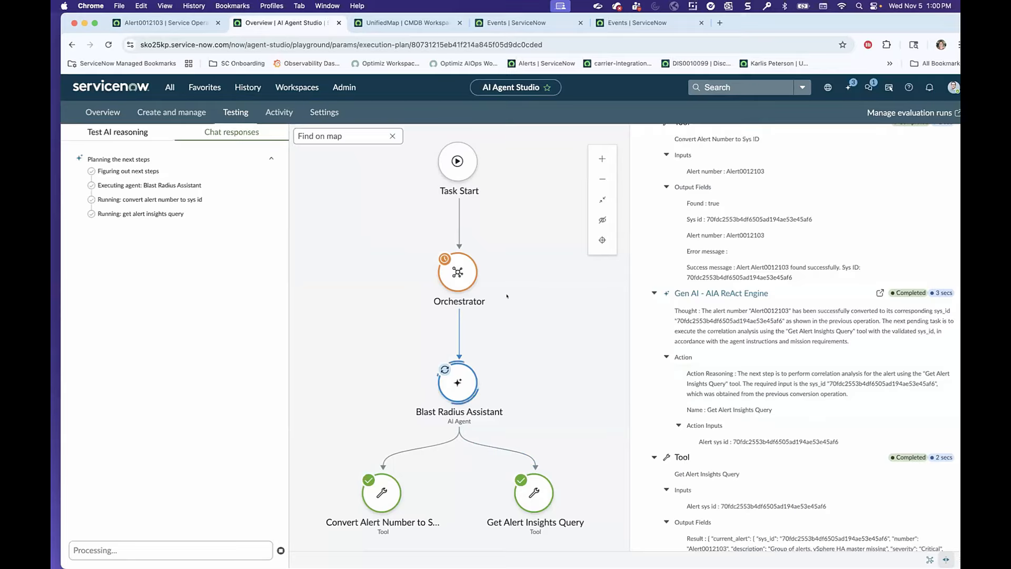
scroll(825, 340, down, 4)
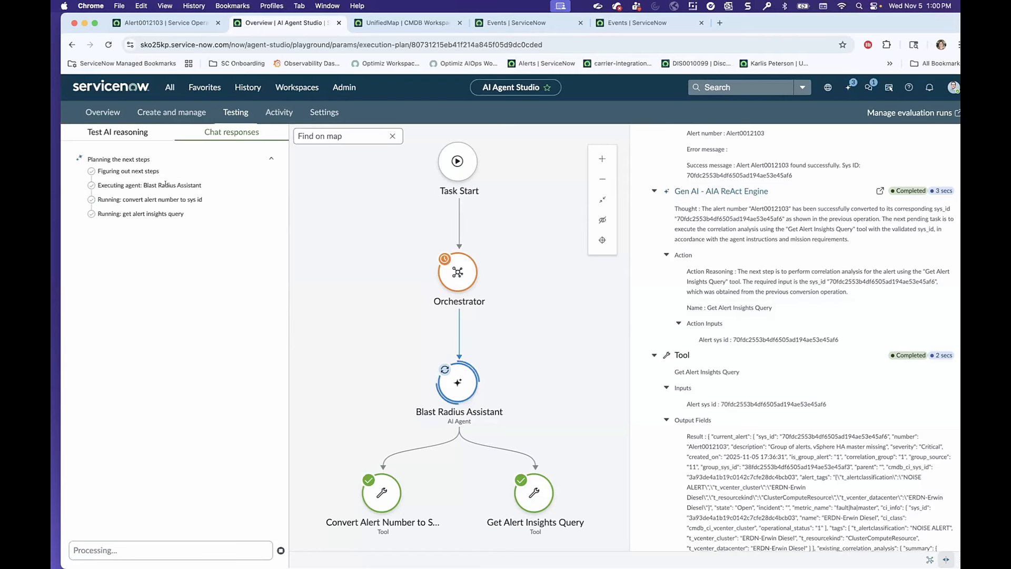
scroll(792, 318, down, 15)
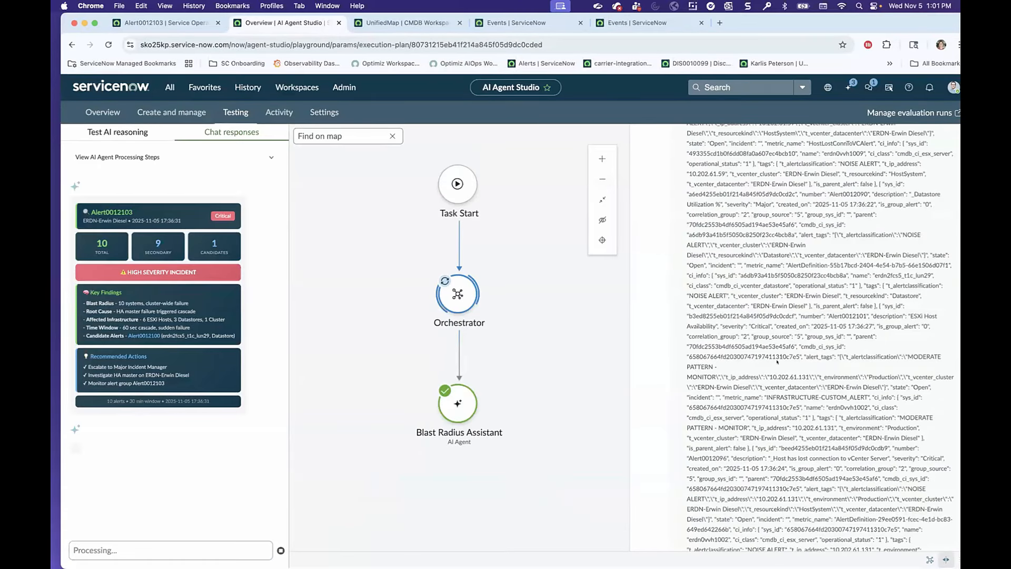
scroll(776, 362, down, 5)
scroll(768, 355, down, 2)
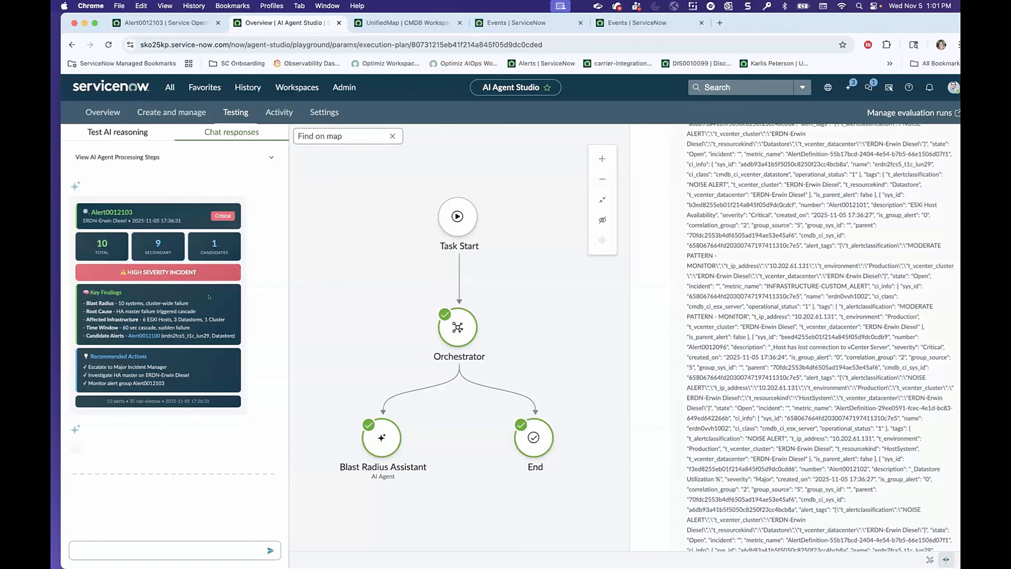
Examine the candidate count and recommended actions in the test's response card, along with the closing part of the decision log.
drag(222, 240, 206, 241)
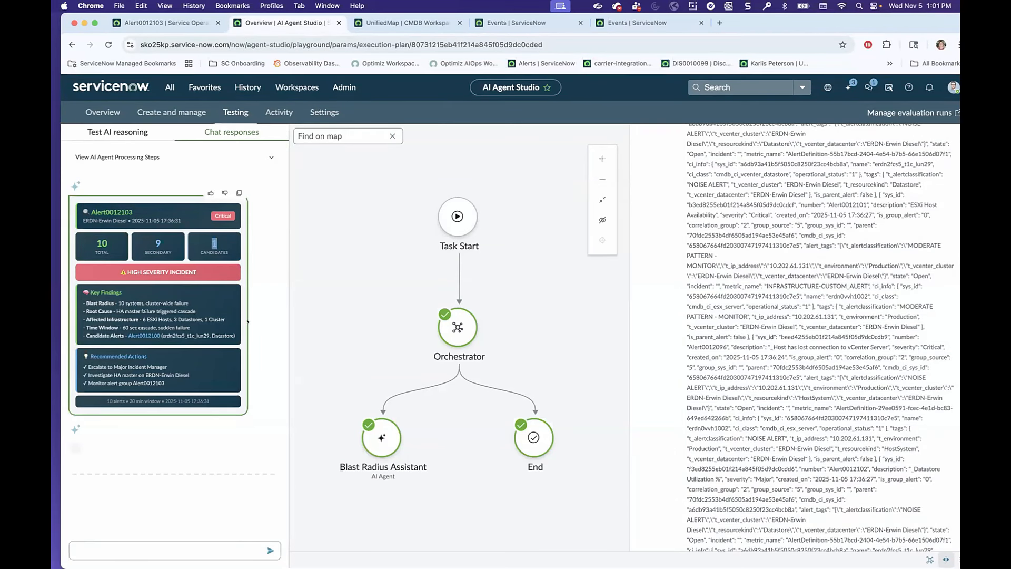
click(266, 314)
scroll(782, 319, down, 10)
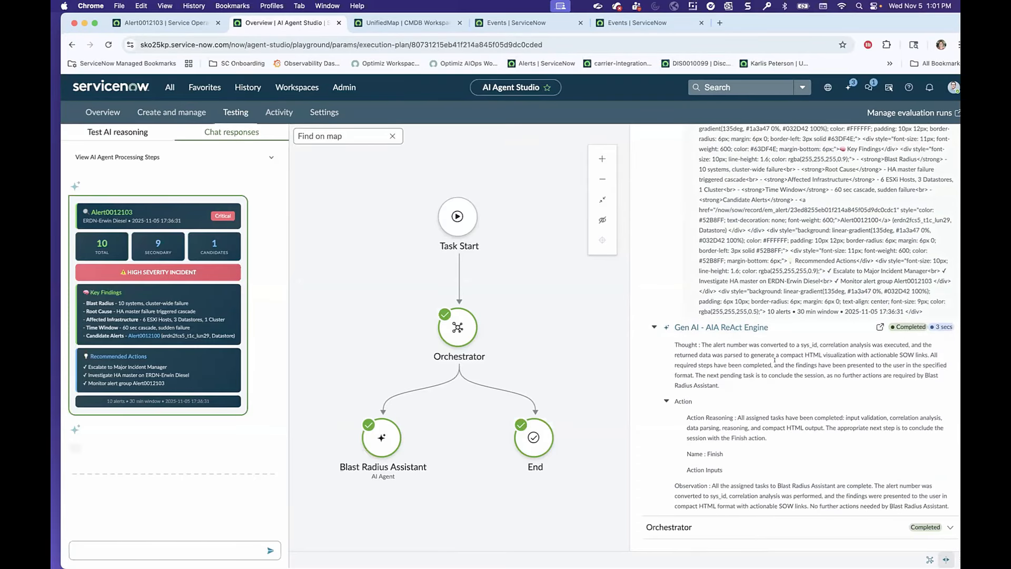
mouse_move(85, 354)
drag(168, 370, 183, 378)
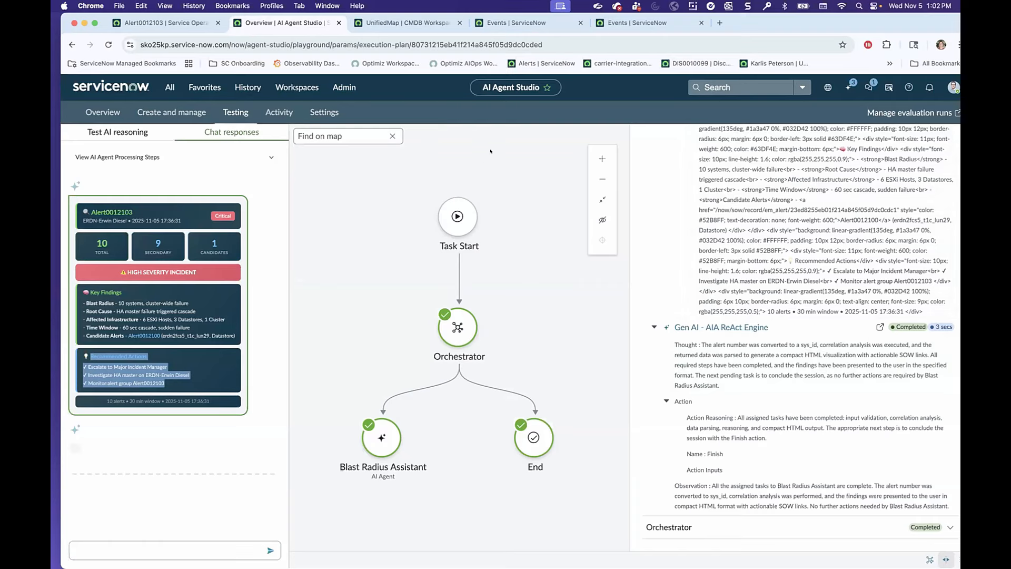
Go back over the ReAct Engine's reasoning and HTML output prompt, highlighting the log text down to the final Orchestrator entry.
scroll(736, 294, up, 5)
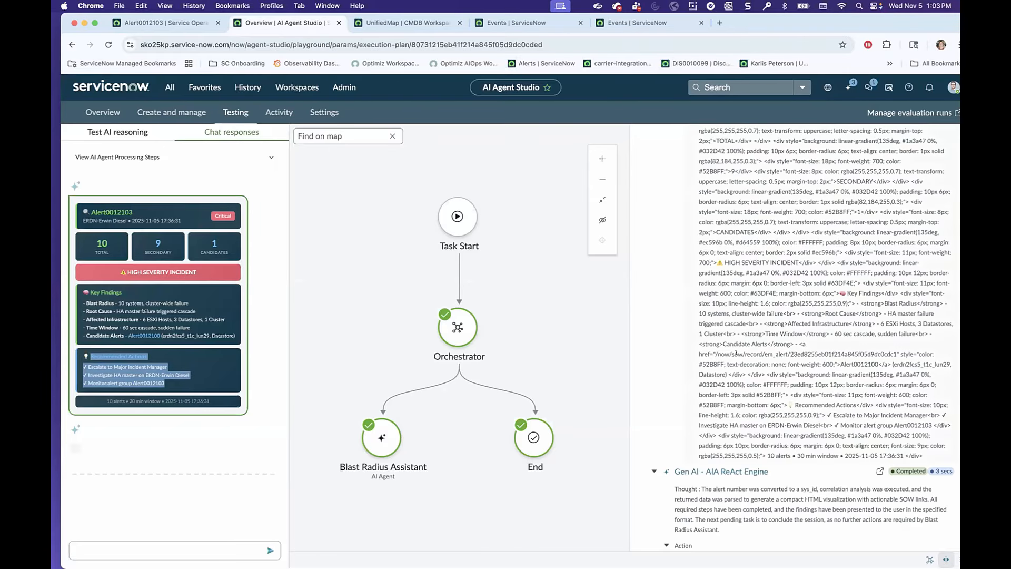
scroll(741, 352, up, 10)
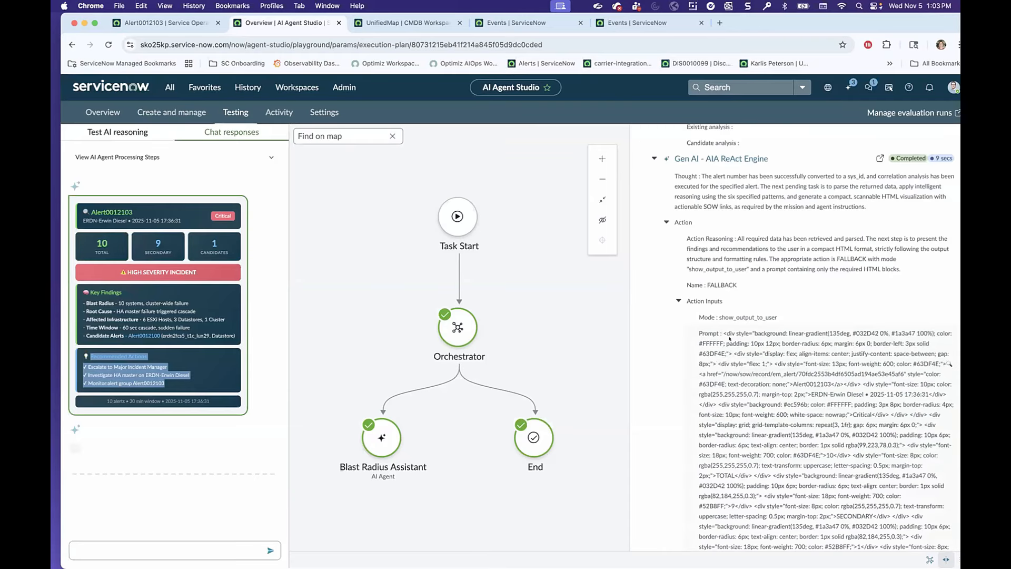
scroll(729, 339, up, 6)
drag(671, 150, 950, 289)
drag(778, 502, 743, 481)
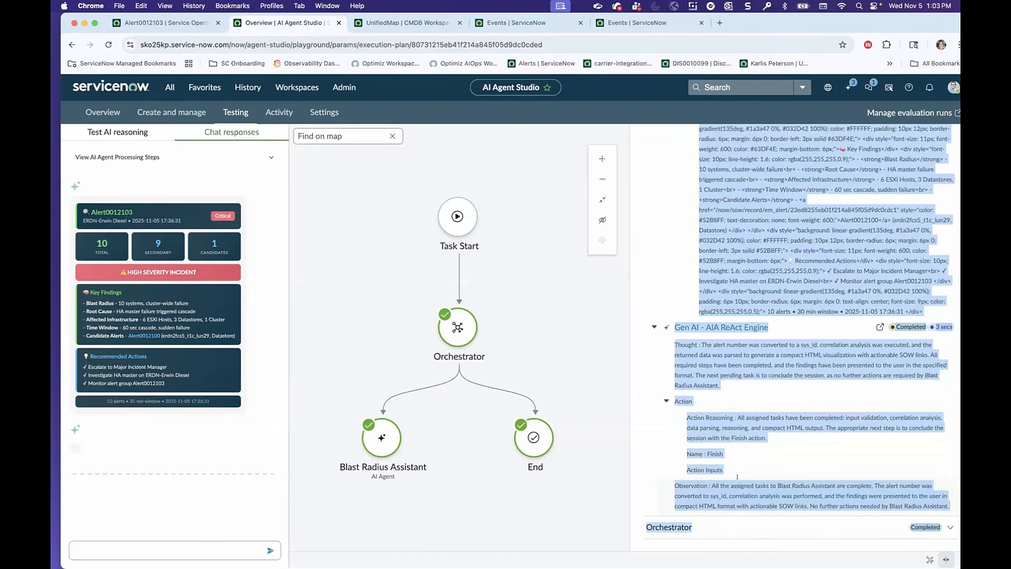